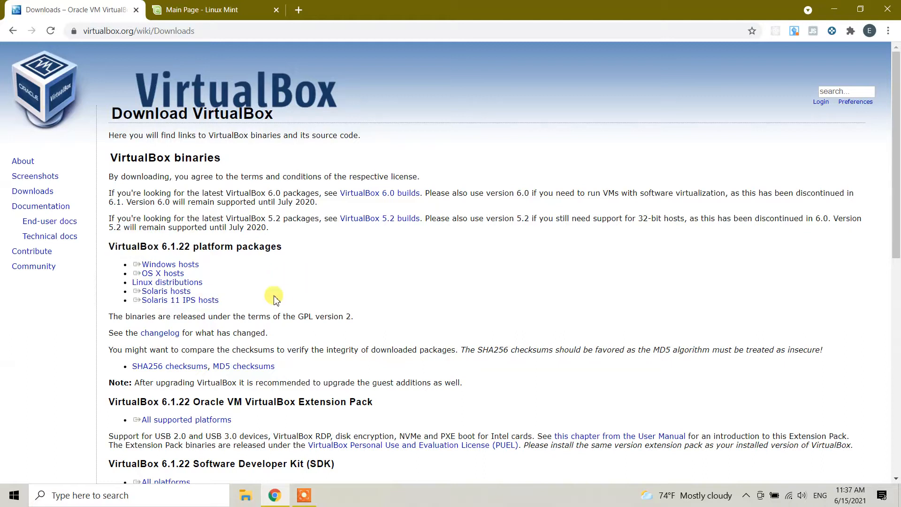
- Download the VirtualBox 6.1.22 package for Windows hosts and launch its installer
drag(251, 273, 206, 284)
click(205, 283)
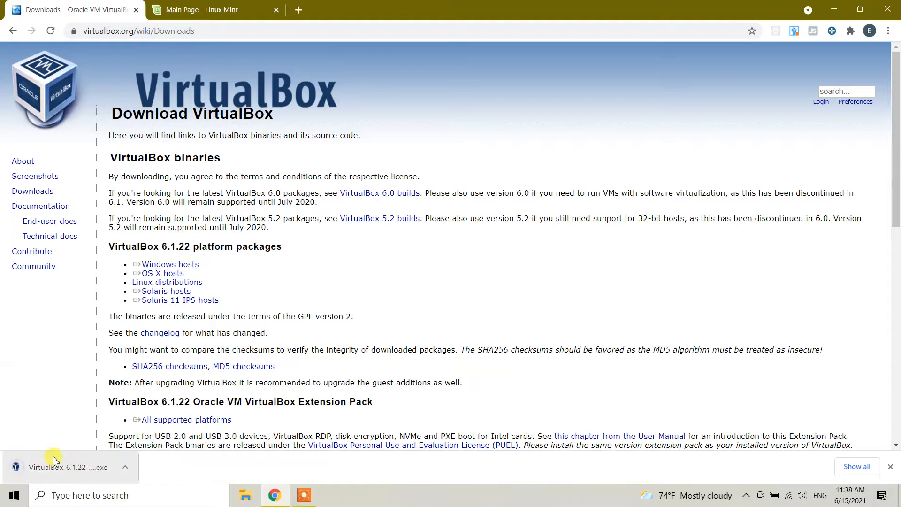
click(69, 467)
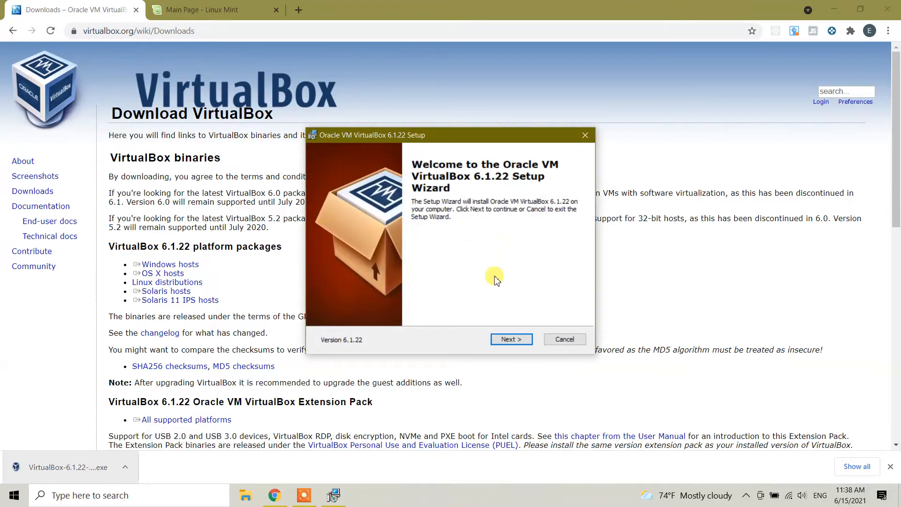
- Proceed through the setup with the default features and location, toggling the Quick Launch Bar shortcut option
click(511, 340)
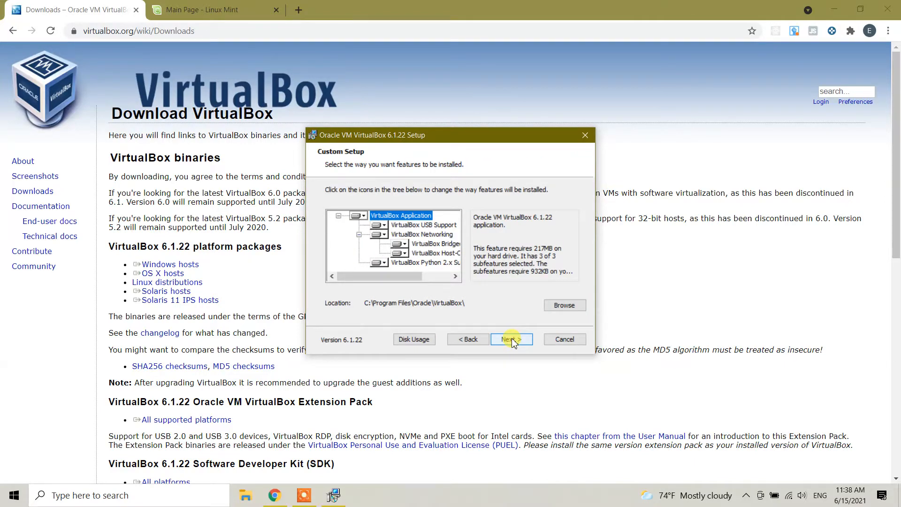
click(512, 340)
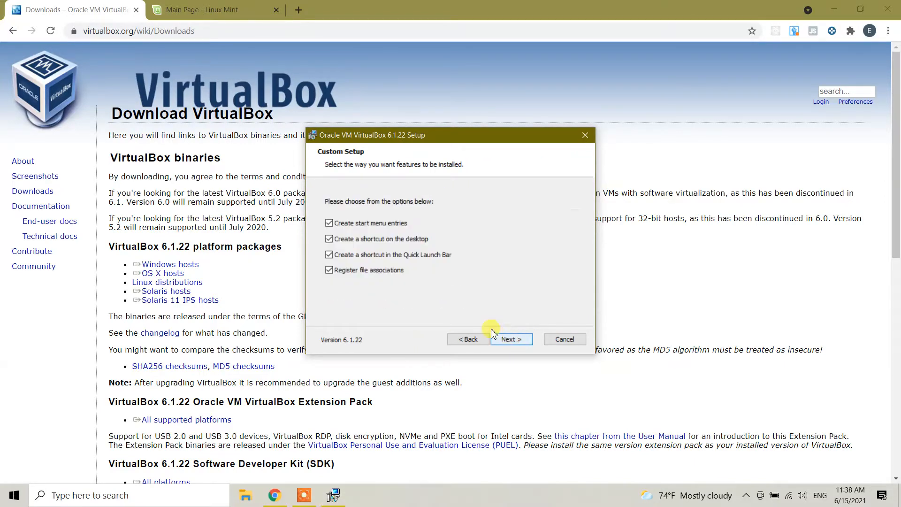
click(329, 256)
click(512, 340)
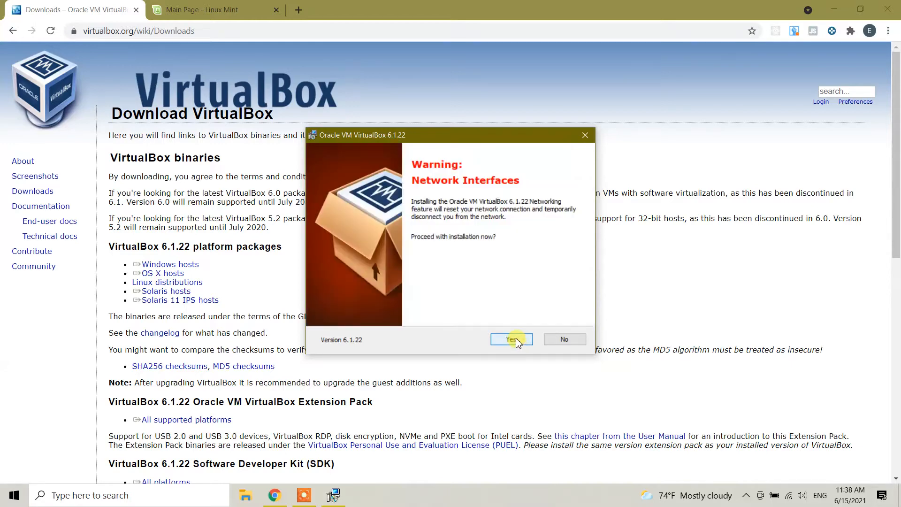
- Accept the network interface reset, install VirtualBox 6.1.22, and finish the setup with VirtualBox starting after installation
click(515, 340)
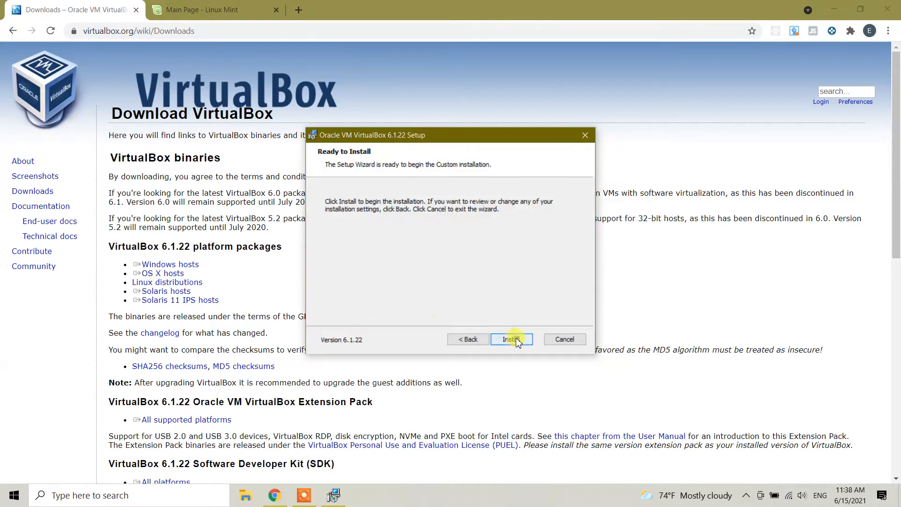
click(511, 339)
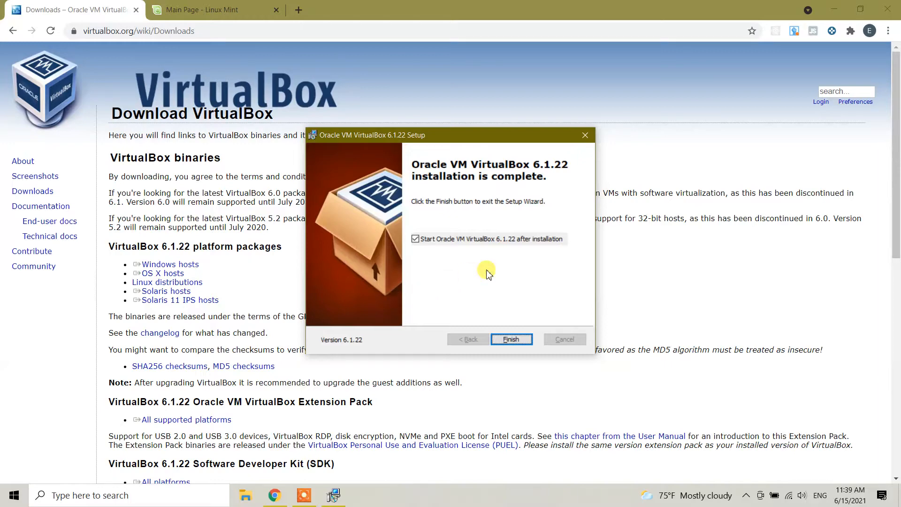
click(512, 339)
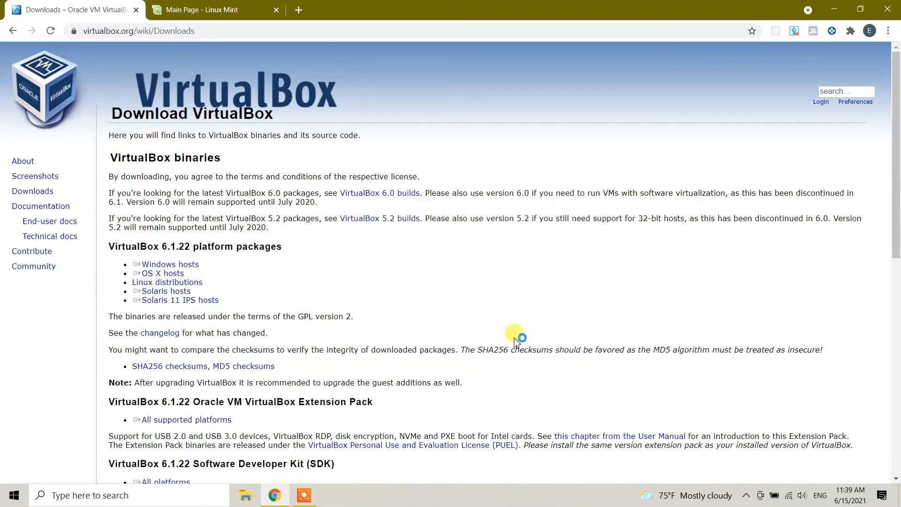
click(336, 504)
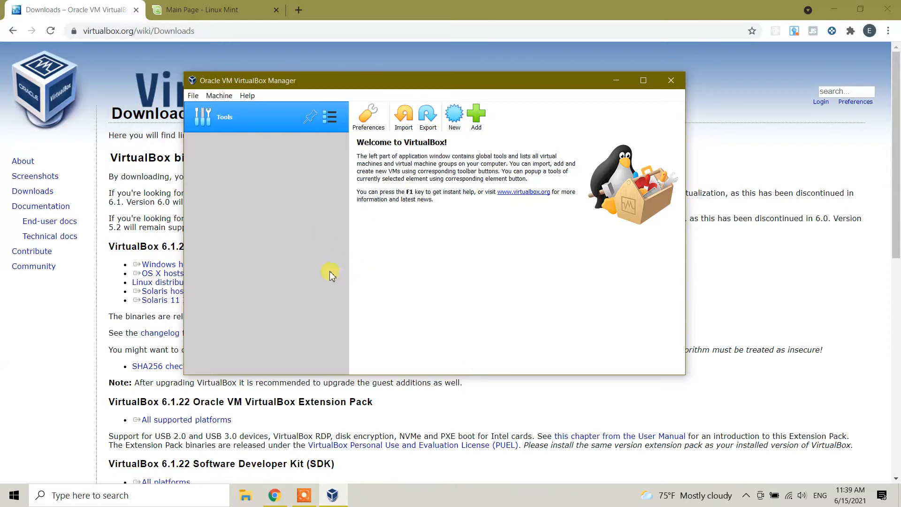
- Switch to the Linux Mint website in the browser and open its download page
click(188, 4)
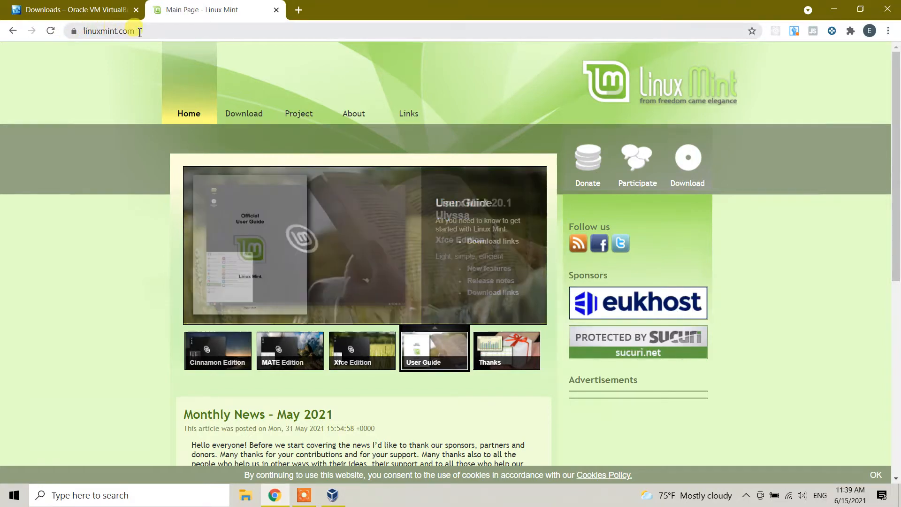
drag(137, 31, 55, 26)
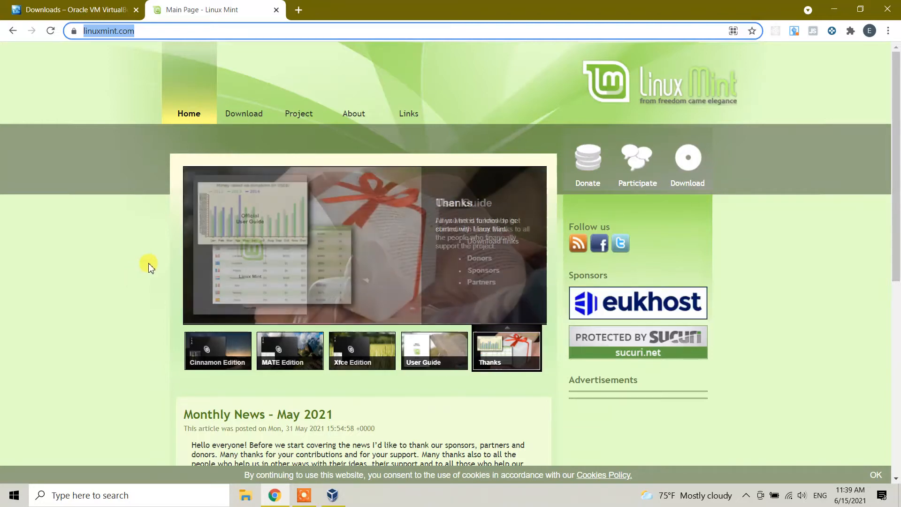
click(254, 118)
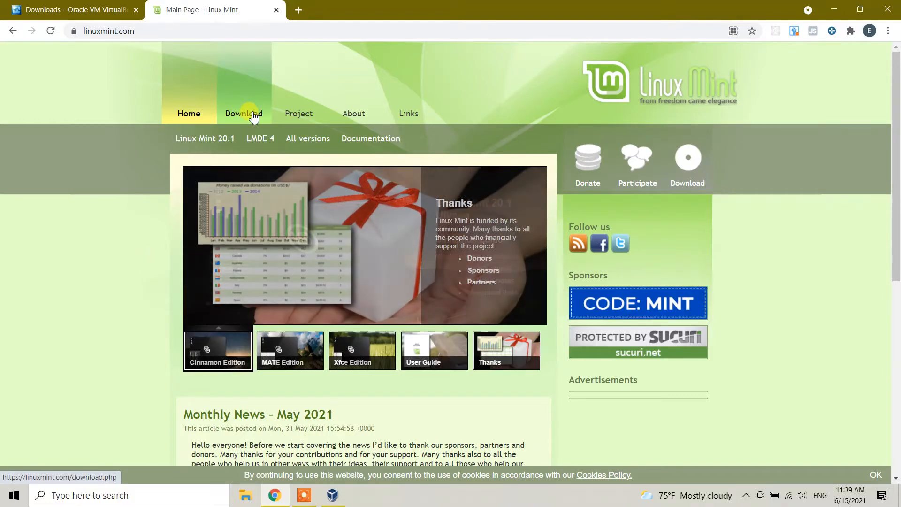
click(254, 118)
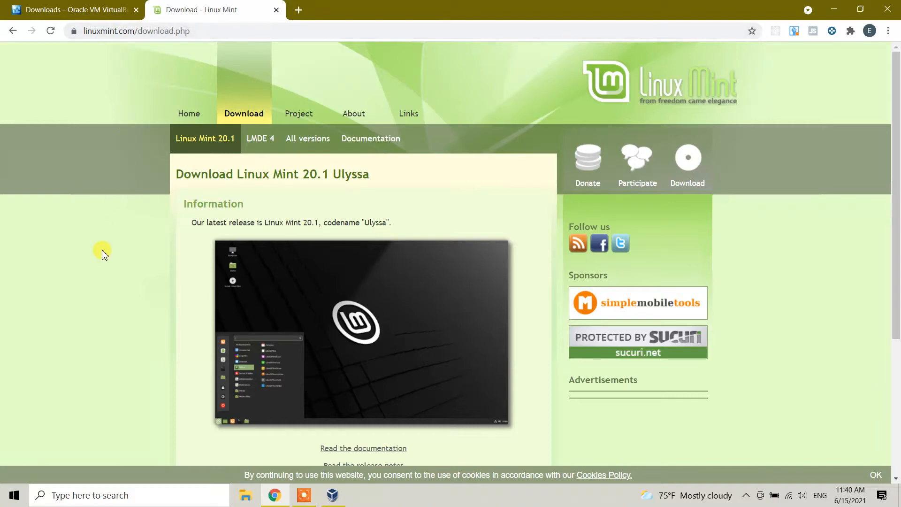
- Open the Cinnamon edition page from the Linux Mint 20.1 Ulyssa download links
scroll(102, 254, down, 2)
scroll(102, 253, up, 1)
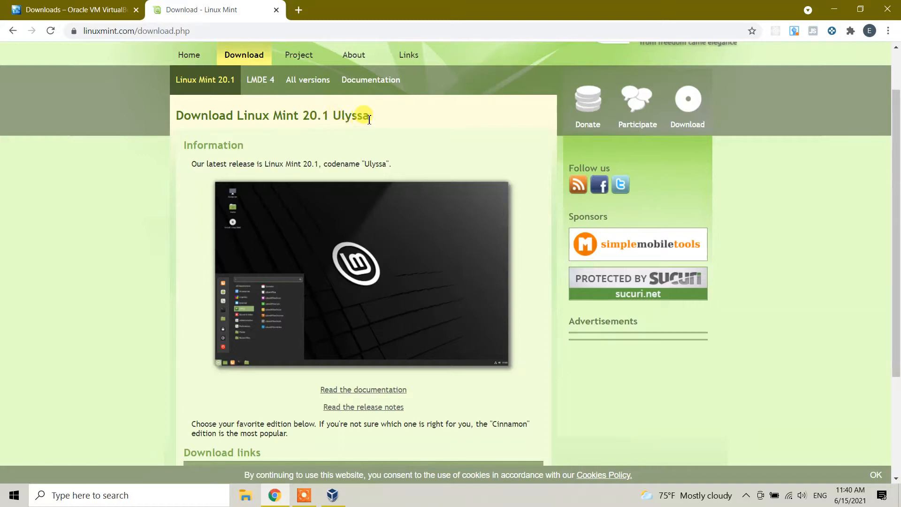
drag(371, 114, 333, 116)
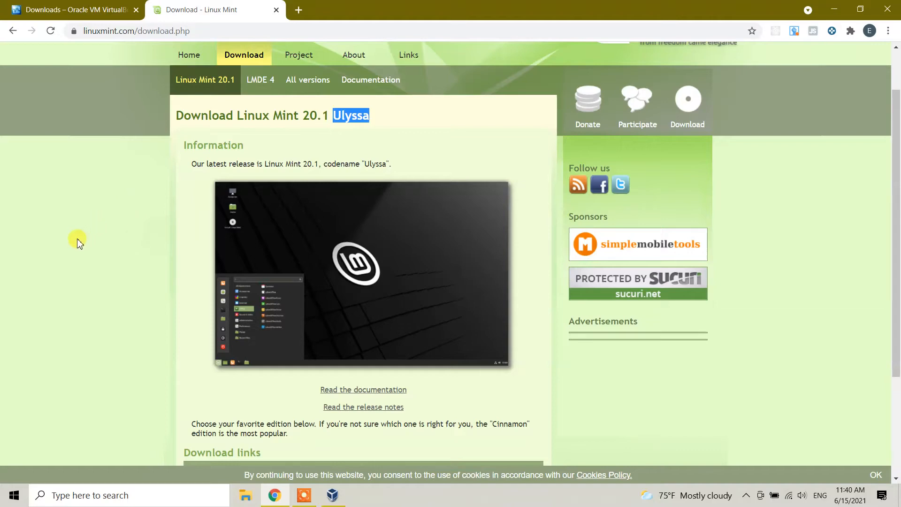
scroll(78, 240, down, 3)
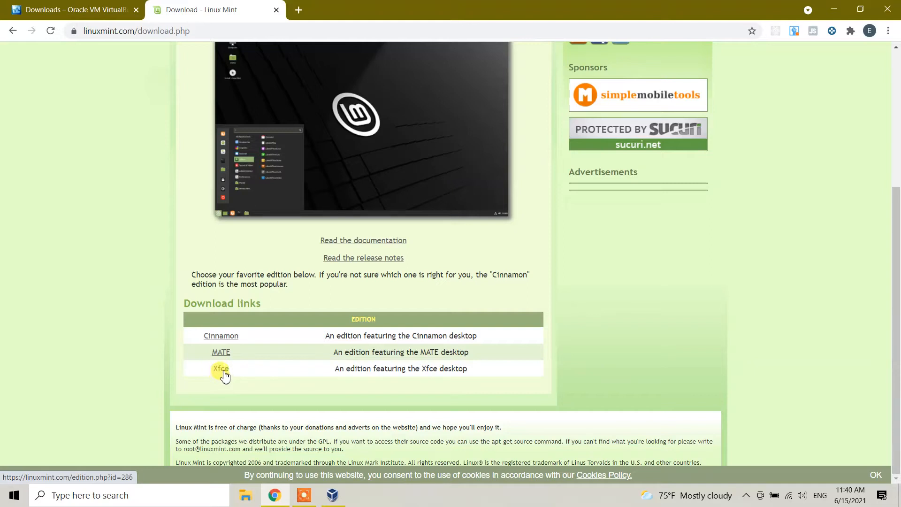
click(230, 339)
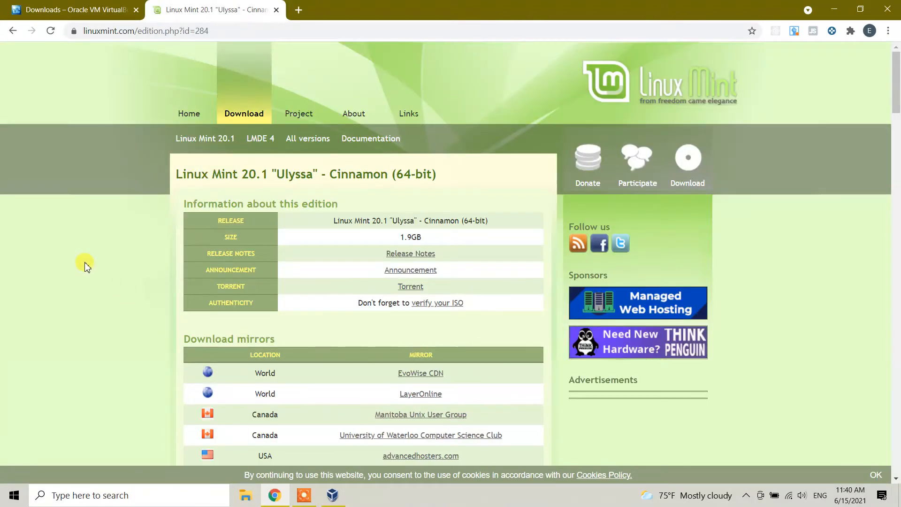
- Download the Cinnamon 64-bit ISO from the USA mirror advancedhosters.com
scroll(92, 252, down, 1)
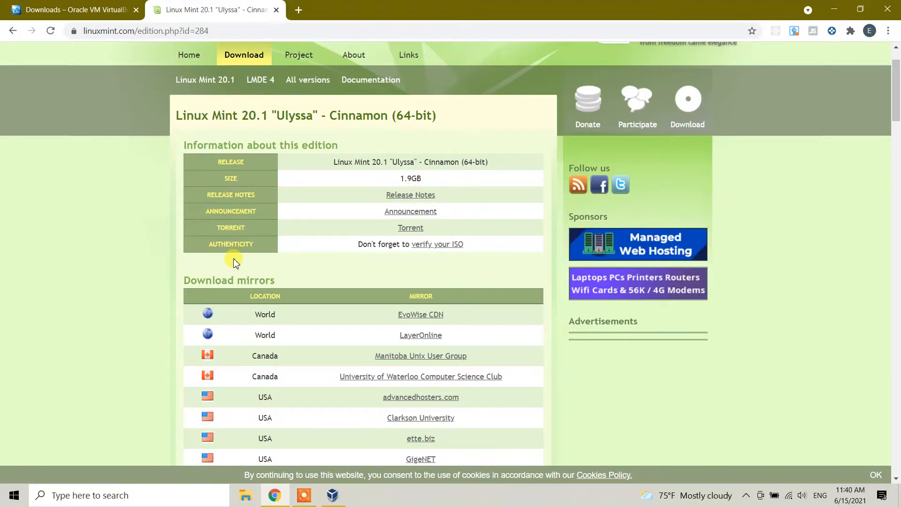
scroll(235, 263, down, 4)
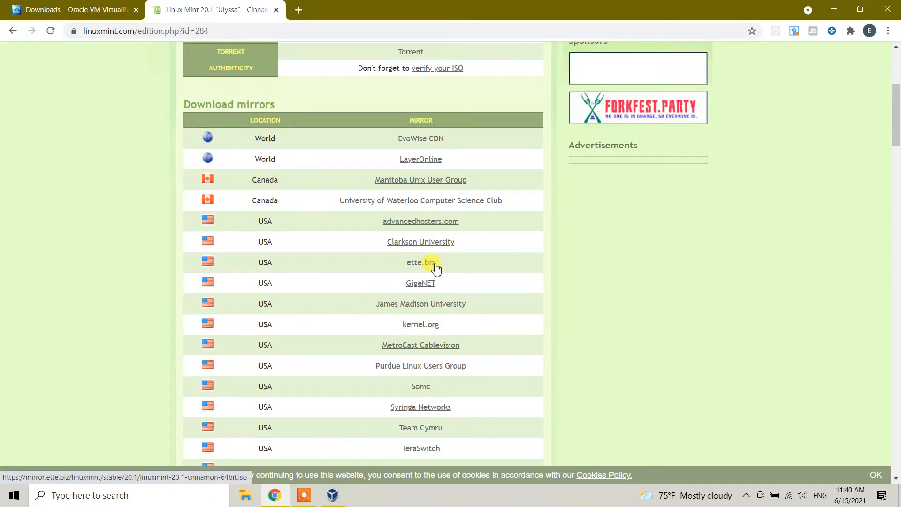
scroll(393, 306, down, 17)
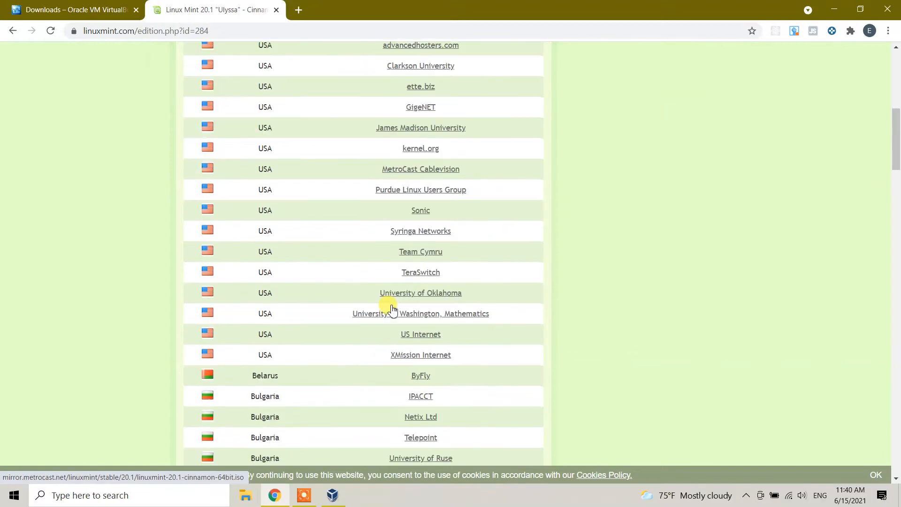
scroll(394, 308, down, 20)
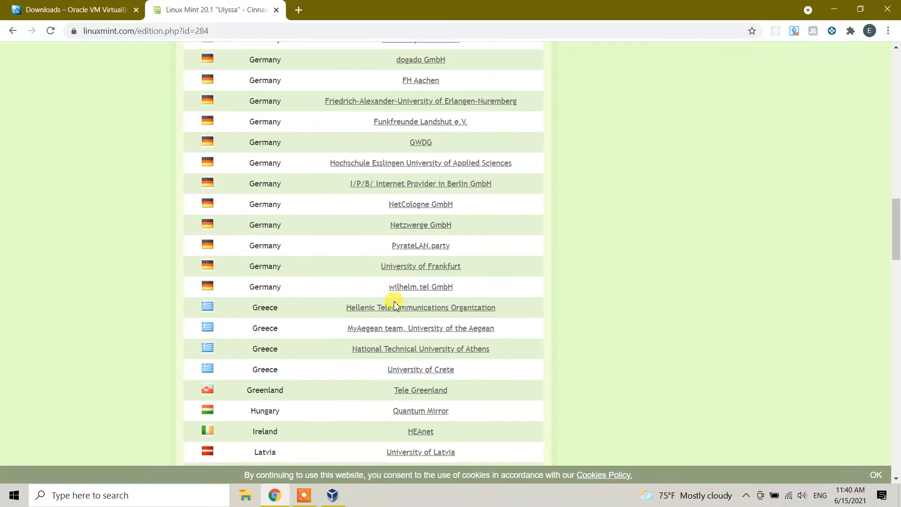
scroll(397, 308, down, 12)
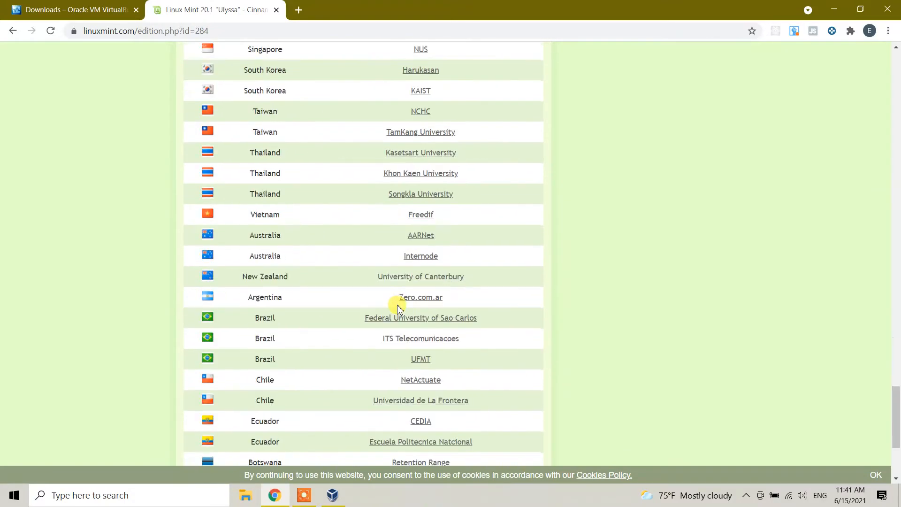
scroll(400, 308, up, 20)
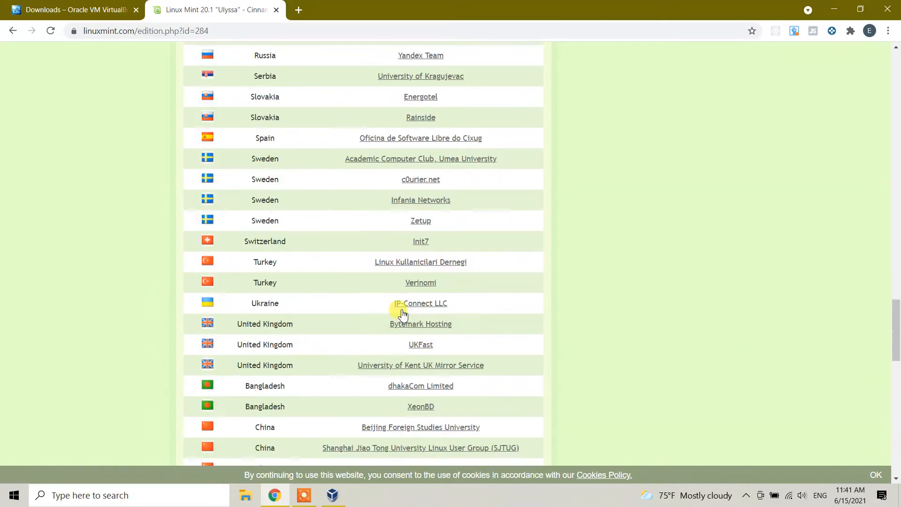
scroll(402, 315, up, 14)
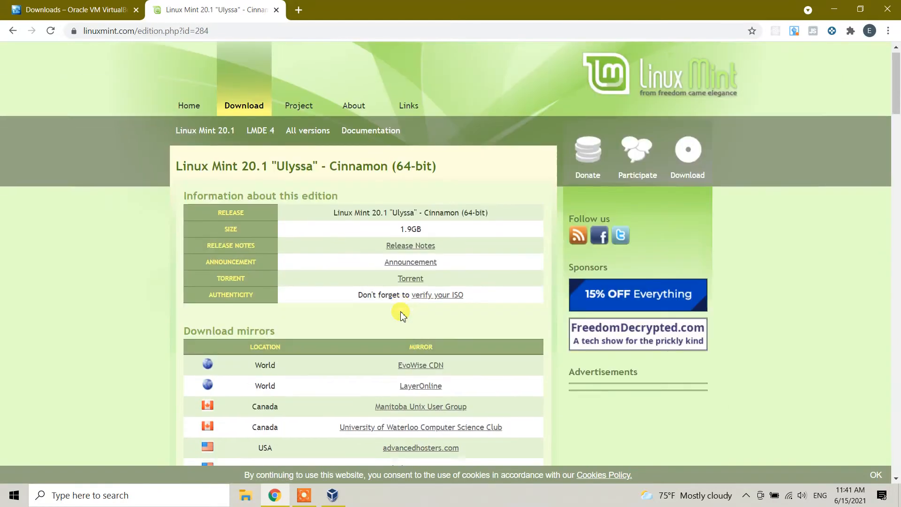
scroll(403, 316, down, 5)
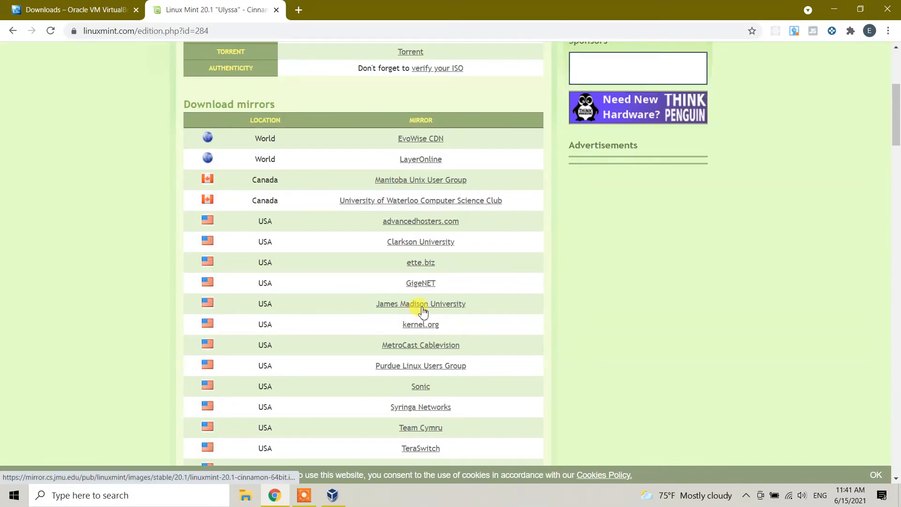
click(422, 224)
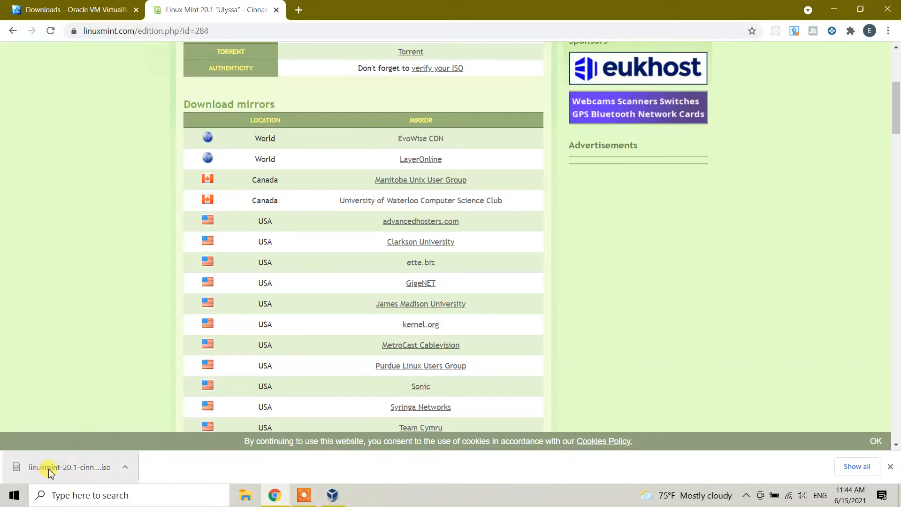
- Open File Explorer and check the downloaded Linux Mint ISO in the Downloads folder
click(258, 495)
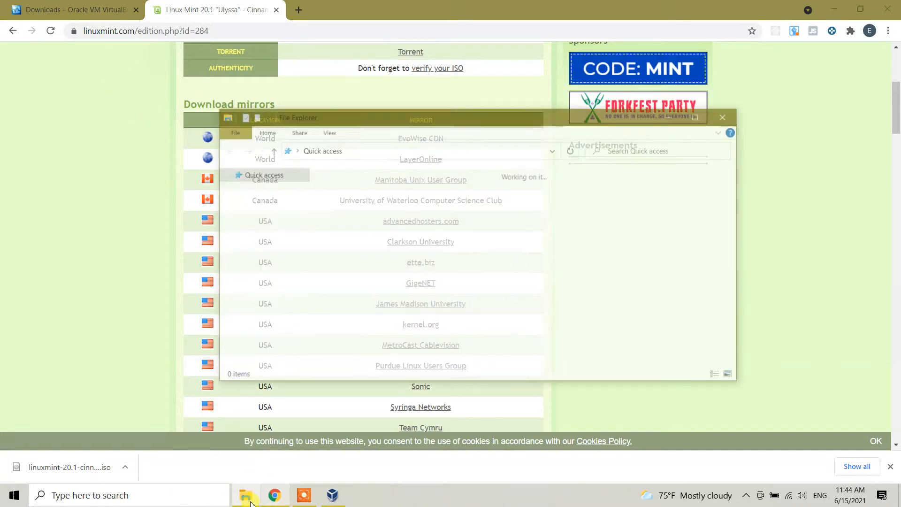
click(265, 207)
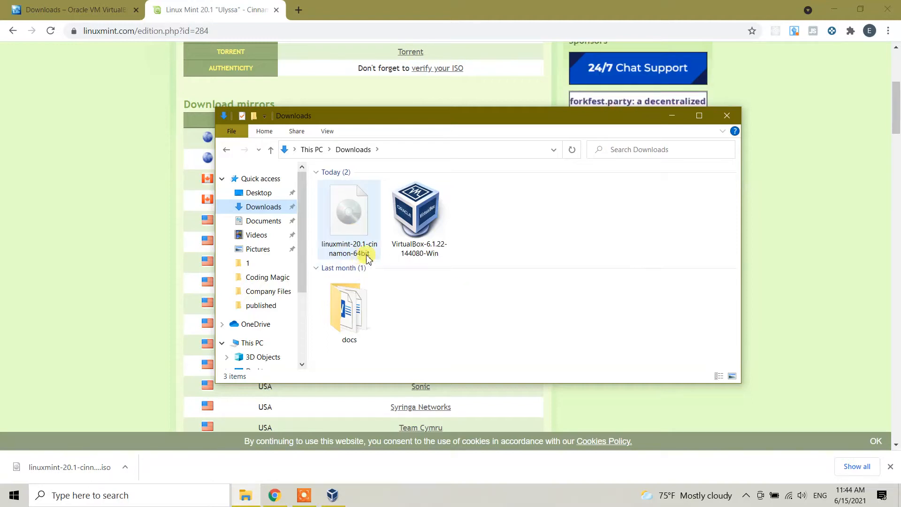
- Switch to Oracle VM VirtualBox Manager and clear the browser and File Explorer windows from behind it
click(332, 497)
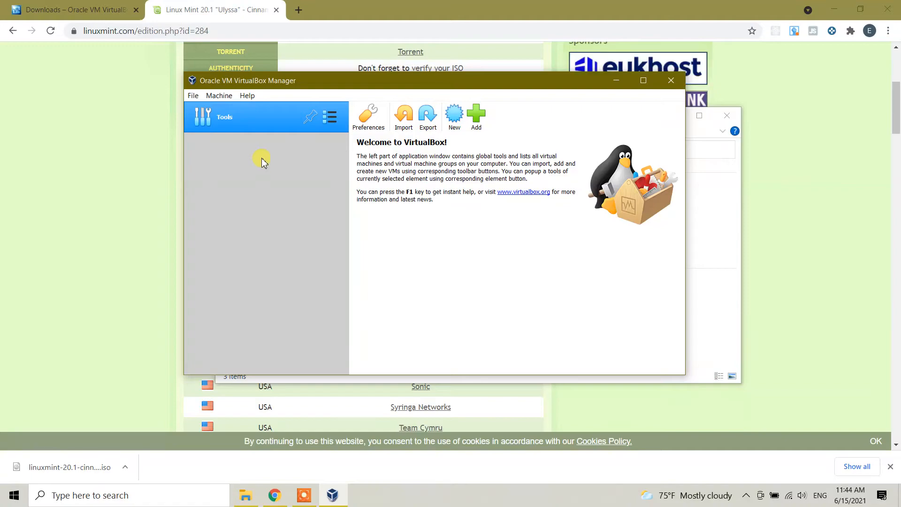
click(834, 10)
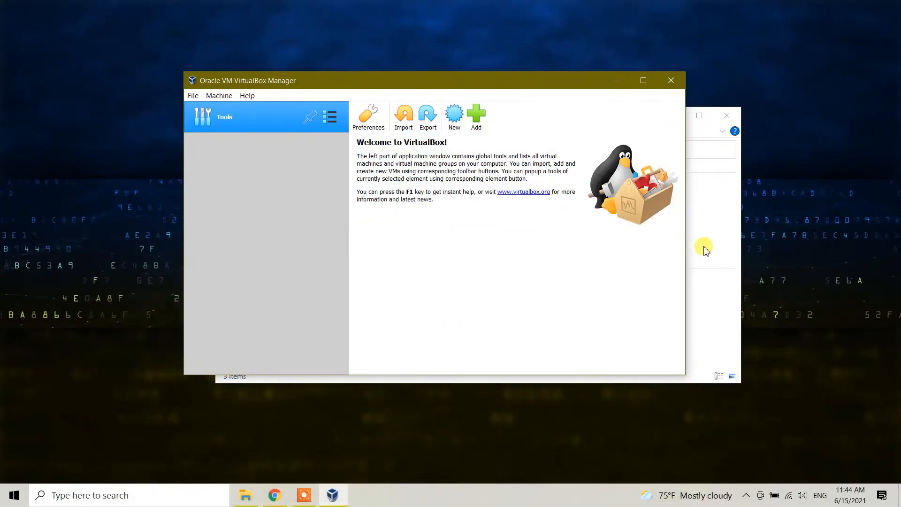
click(723, 115)
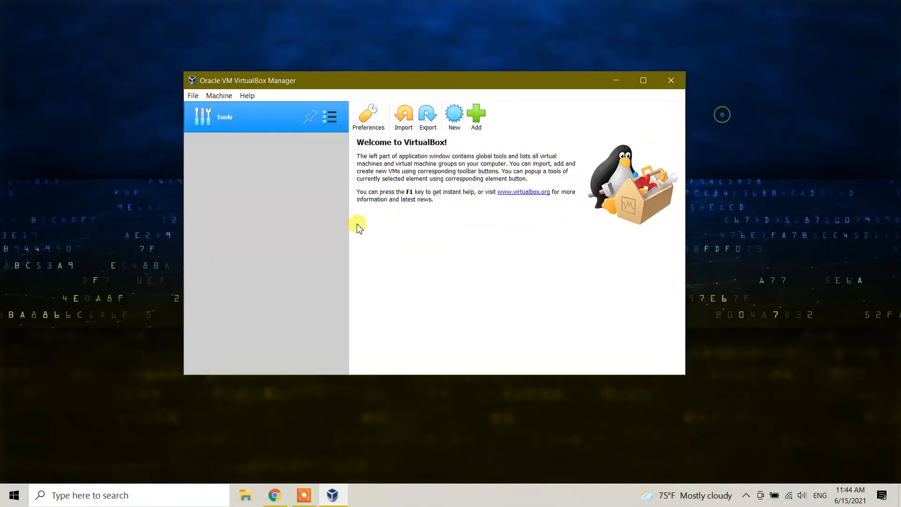
mouse_move(399, 81)
mouse_down()
mouse_move(416, 87)
mouse_move(399, 94)
mouse_up()
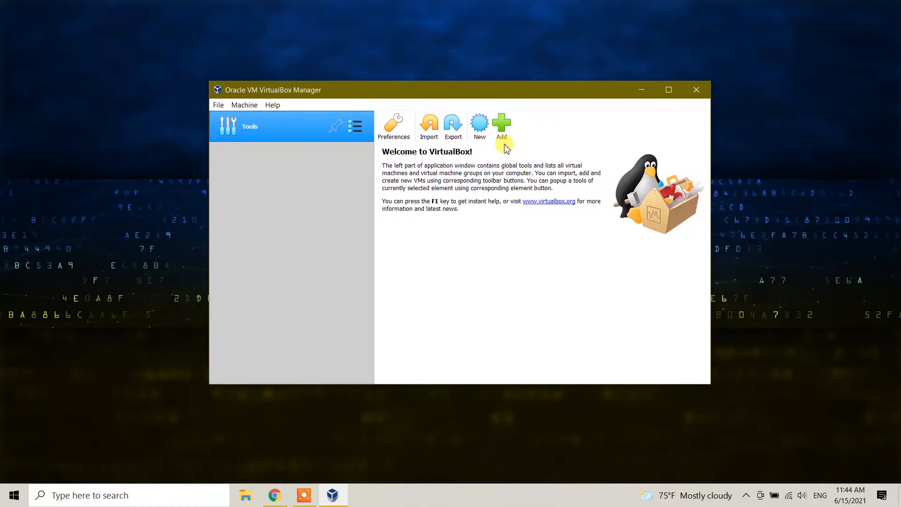
- Start creating a new virtual machine and name it CodingMagin_LinuxMint
click(481, 125)
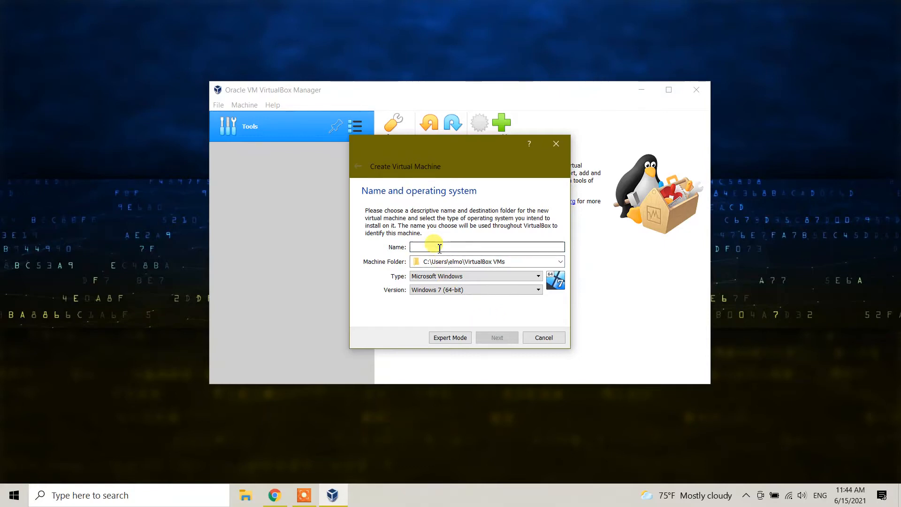
text(C)
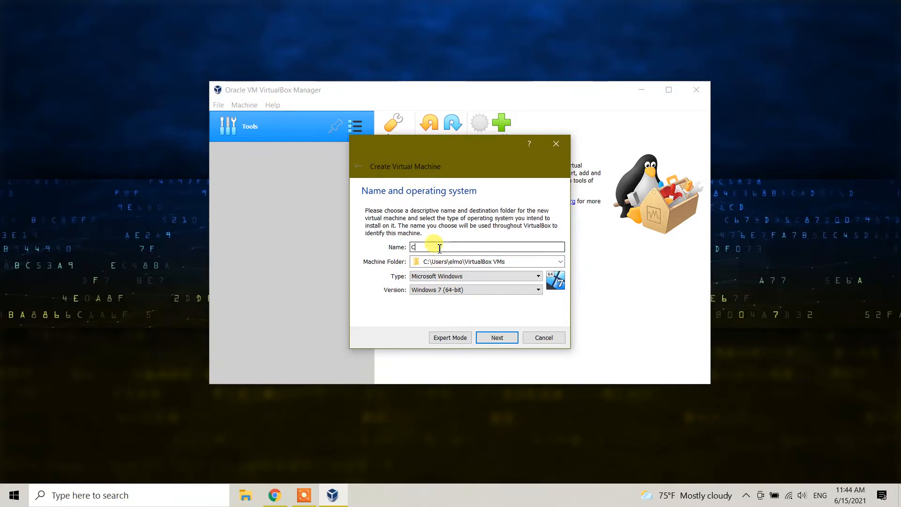
text(odingMachin_)
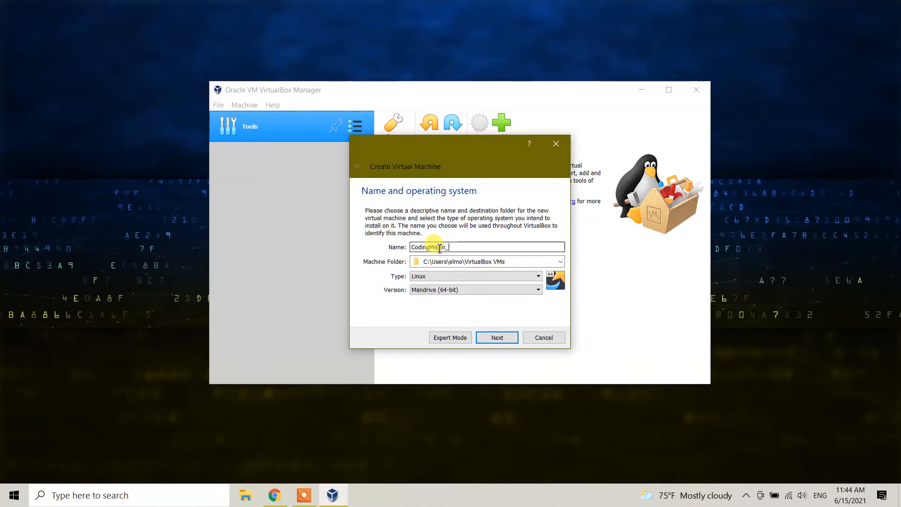
text(Linux)
key(BackSpace)
key(BackSpace)
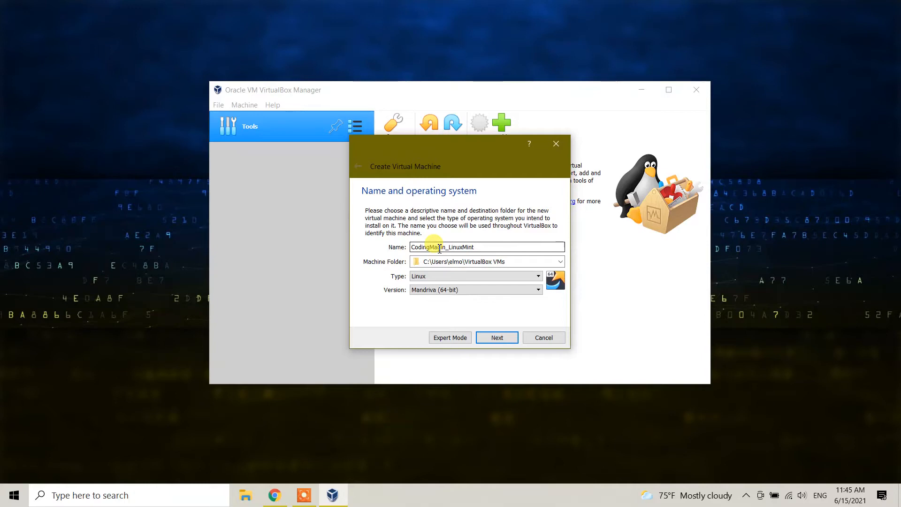
- Set the new machine's type to Linux and version to Ubuntu (64-bit), and continue to the memory size
click(422, 278)
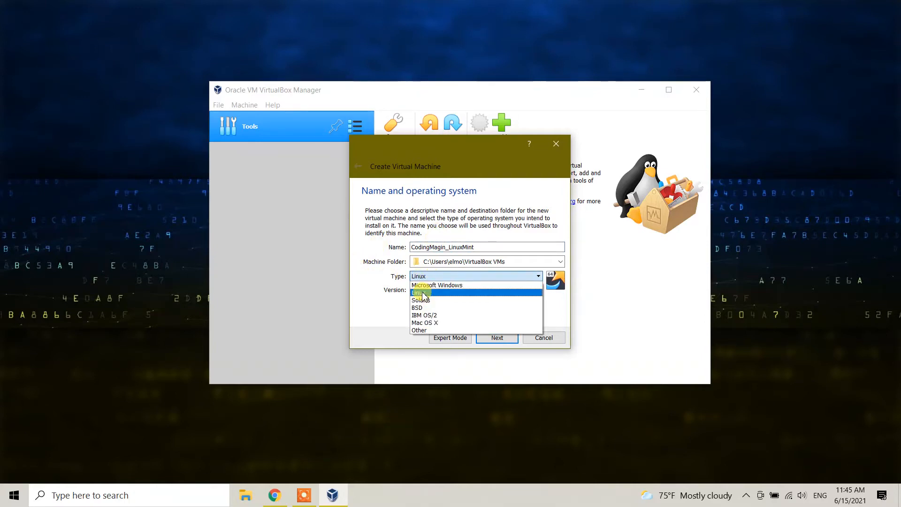
click(423, 294)
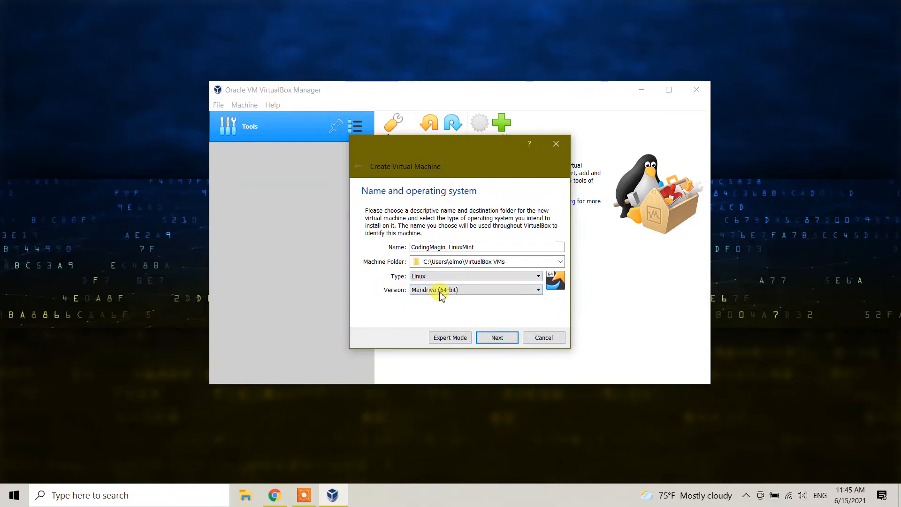
click(441, 292)
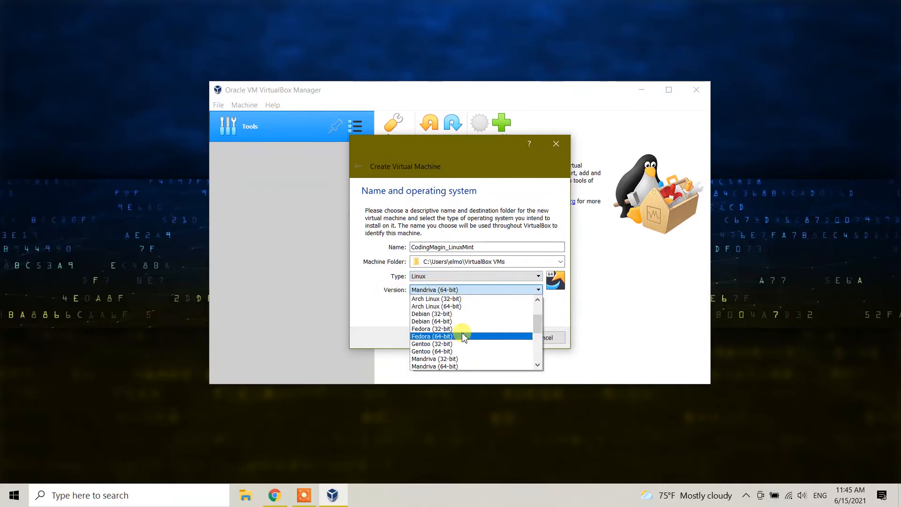
key(l)
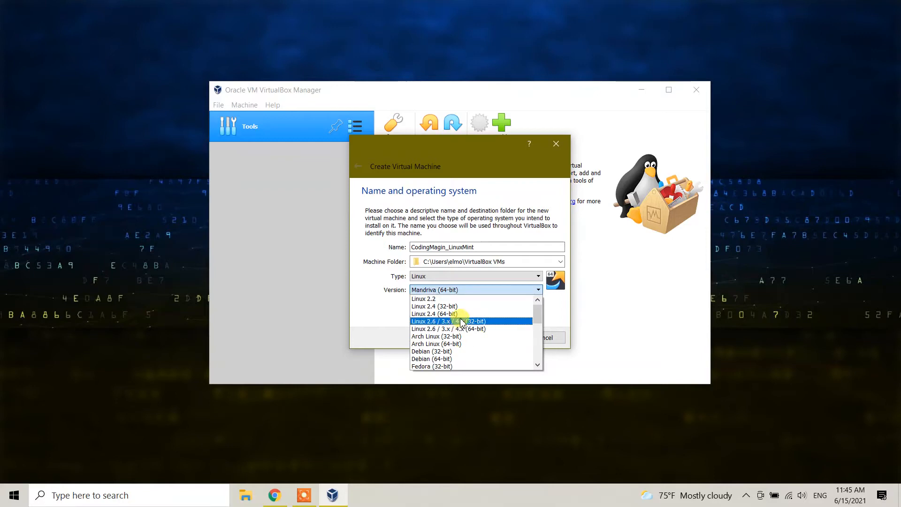
scroll(465, 322, down, 3)
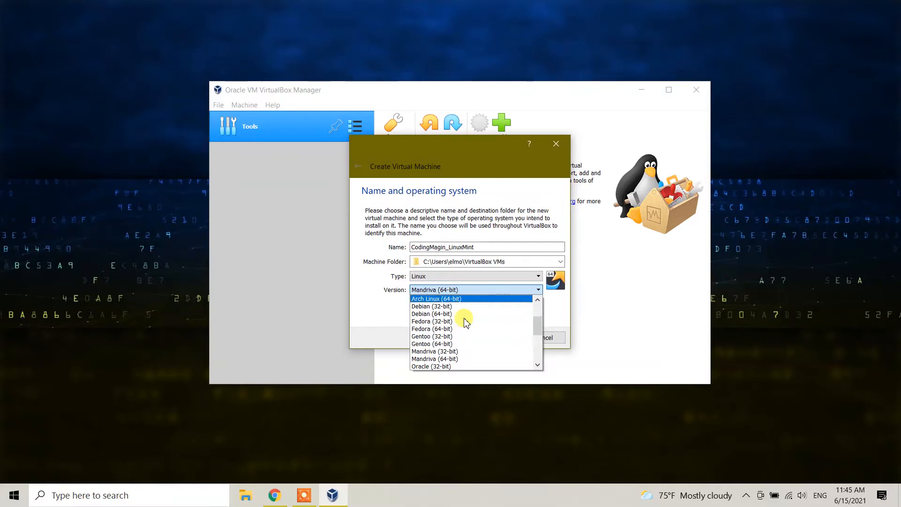
scroll(467, 323, down, 4)
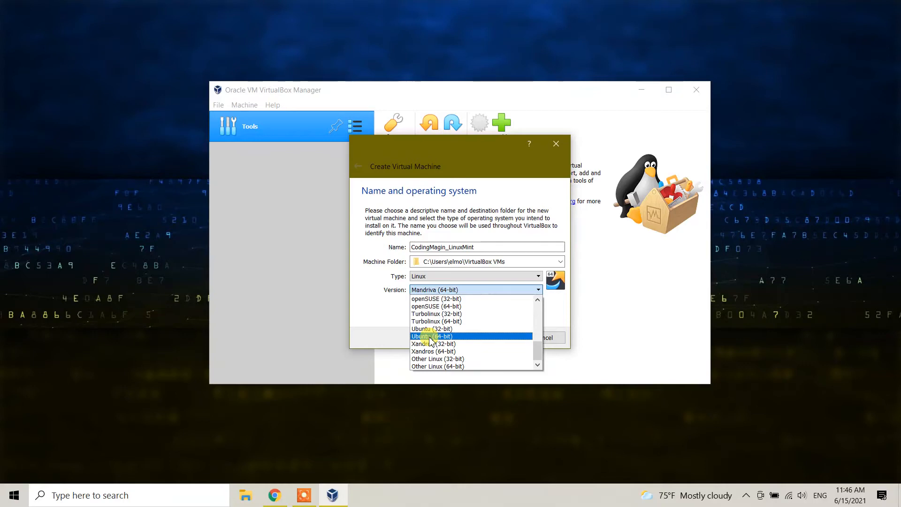
click(455, 337)
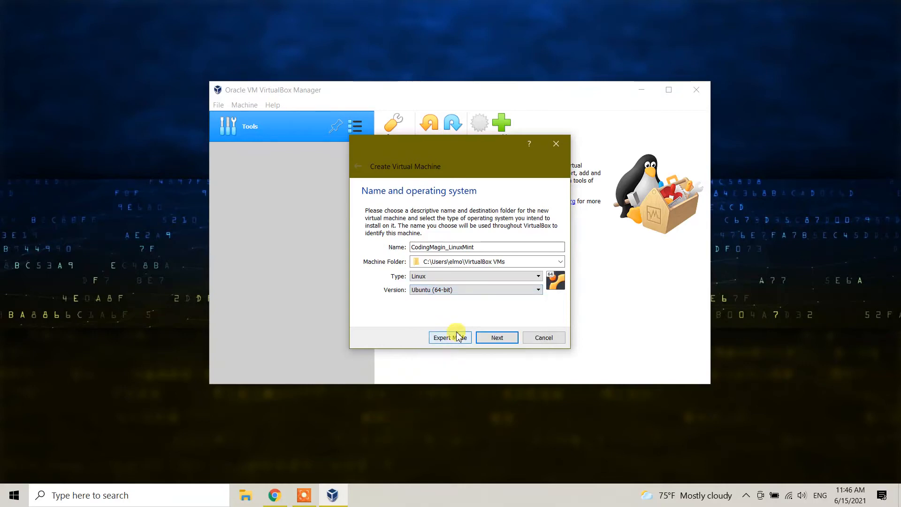
click(499, 337)
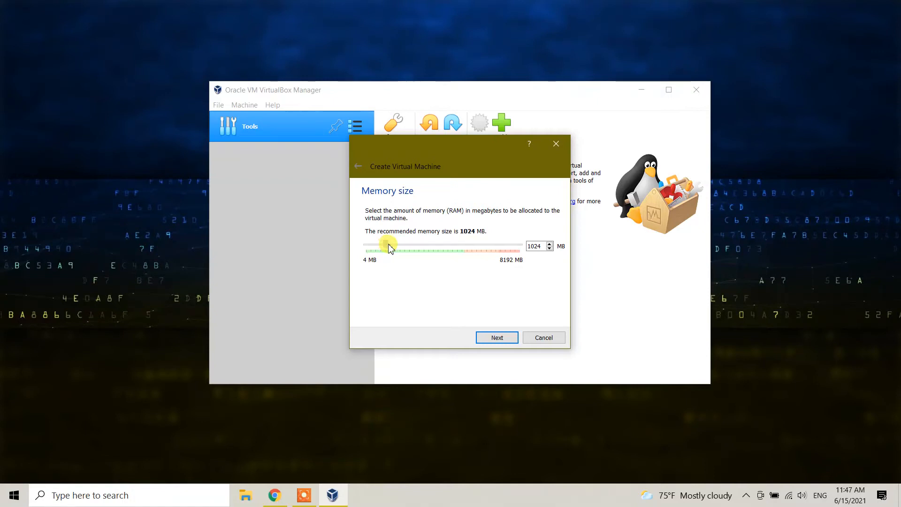
- Allocate 3134 MB of memory to the virtual machine and continue to the hard disk options
drag(389, 249, 427, 250)
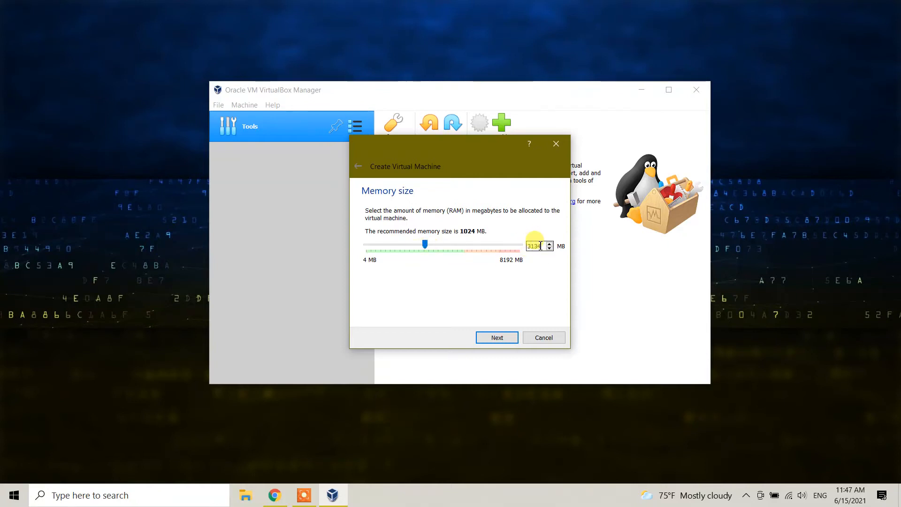
drag(543, 246, 525, 246)
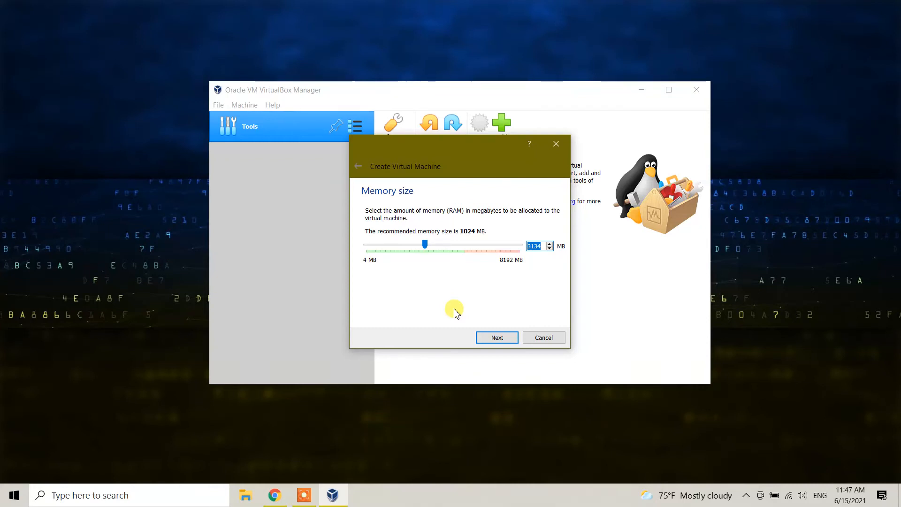
click(511, 338)
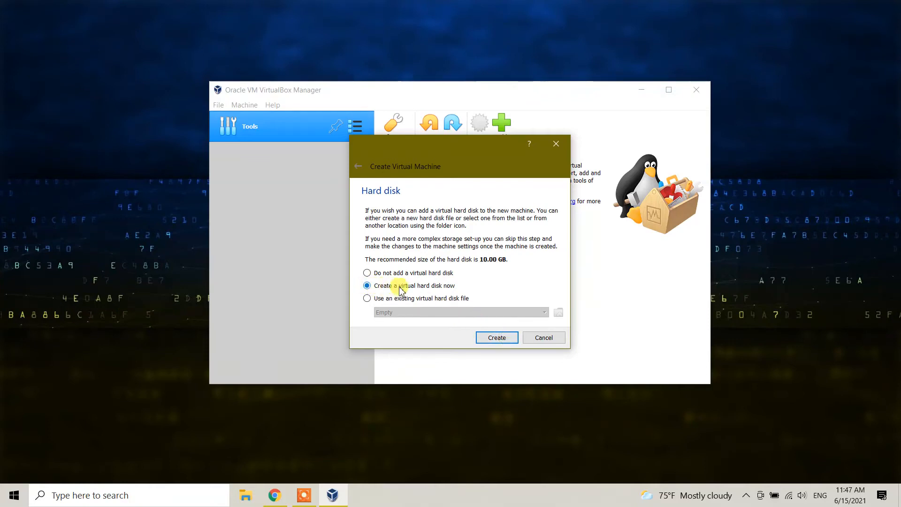
- Create a dynamically allocated VDI virtual hard disk of 10.00 GB for the new machine
click(495, 338)
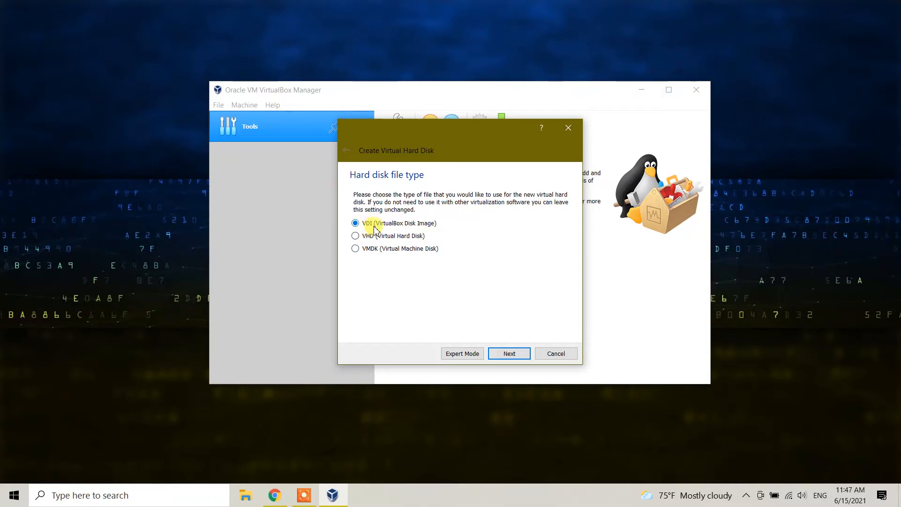
click(510, 355)
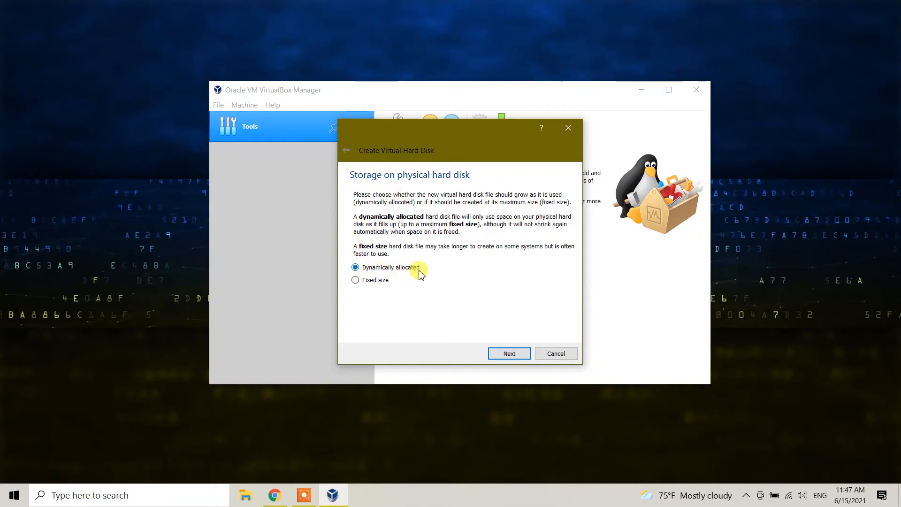
click(509, 355)
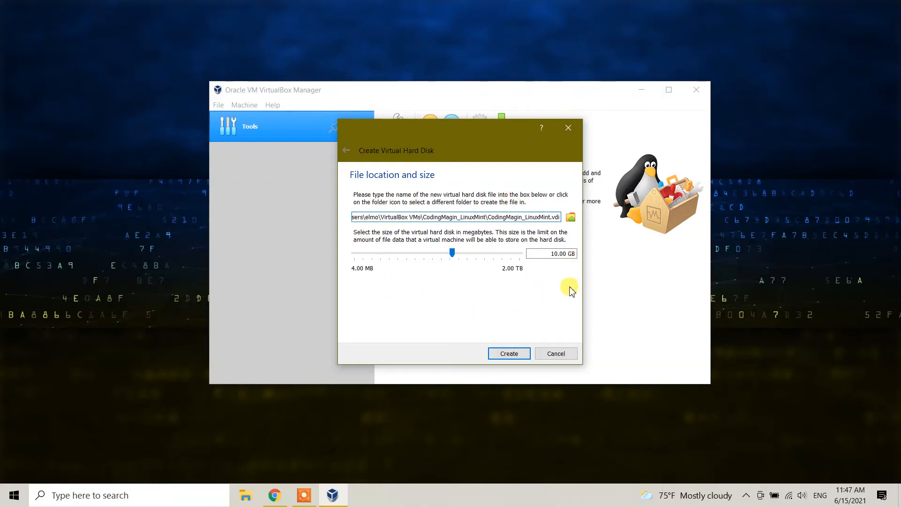
click(553, 254)
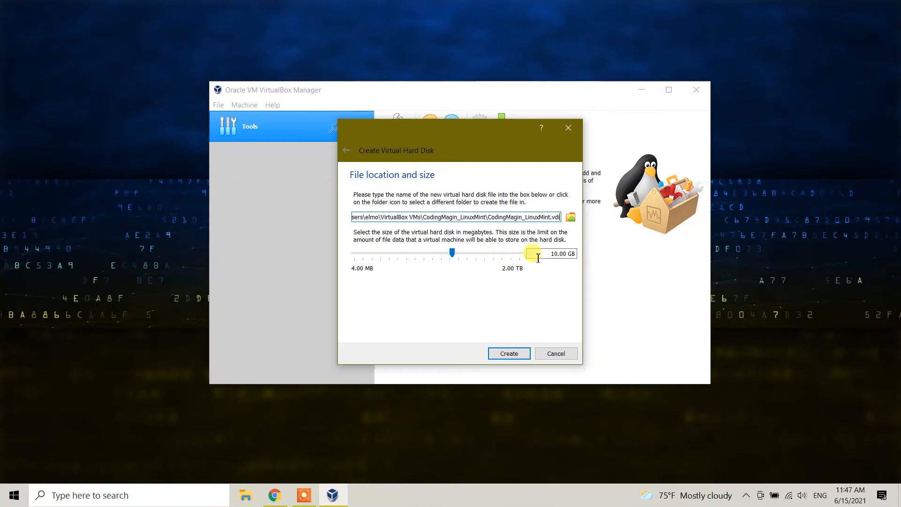
click(511, 355)
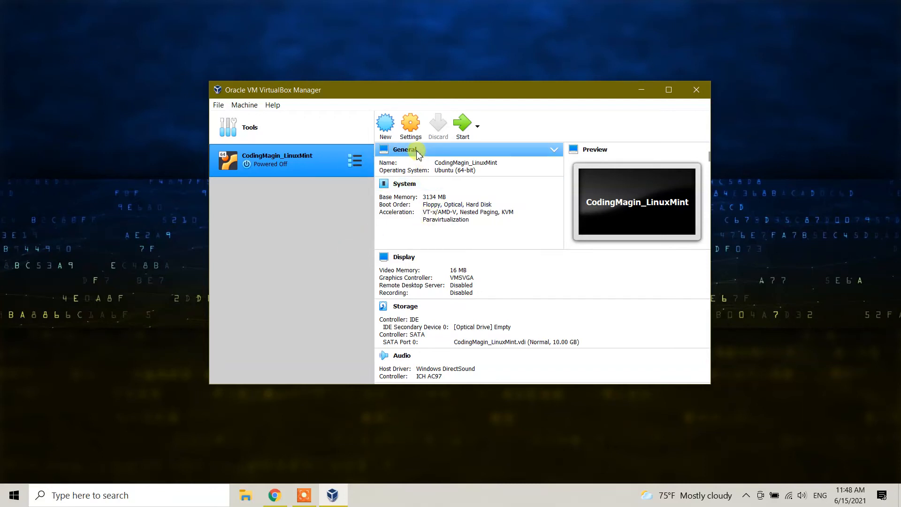
- Open the CodingMagin_LinuxMint machine's settings and set its number of processors to 2
click(413, 126)
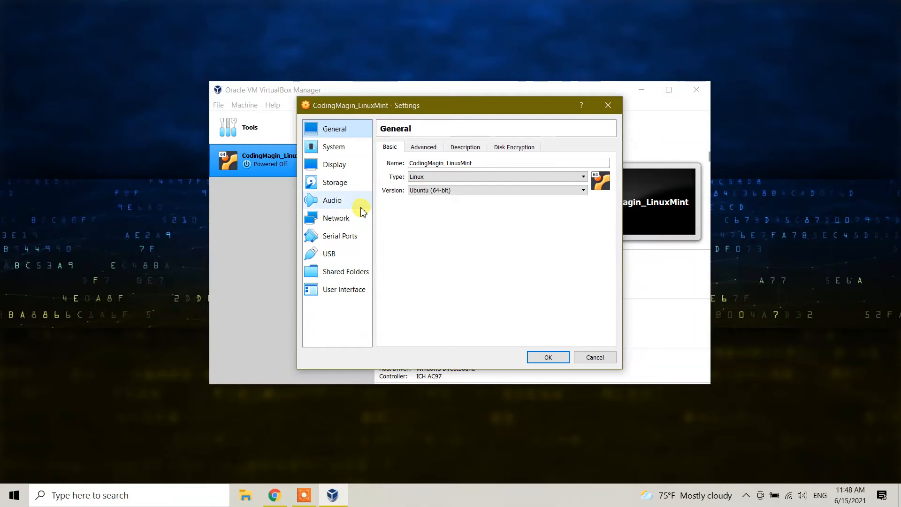
click(336, 148)
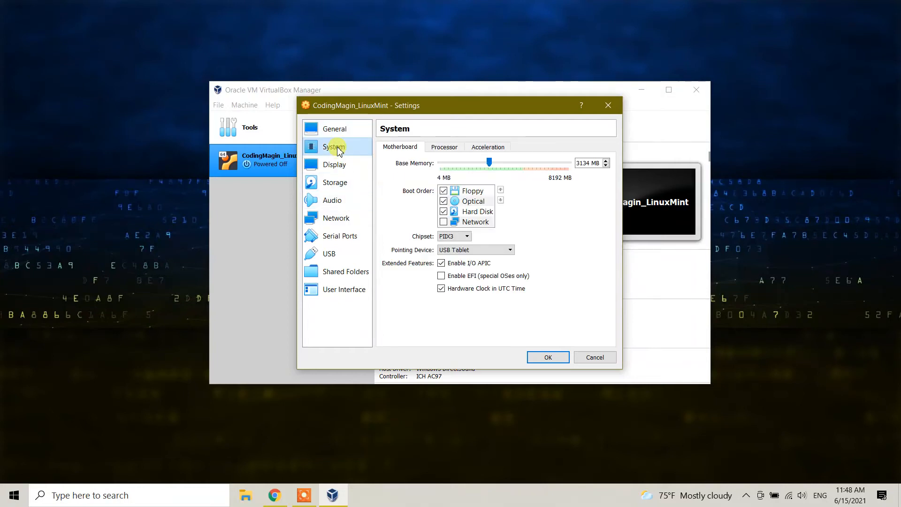
click(452, 147)
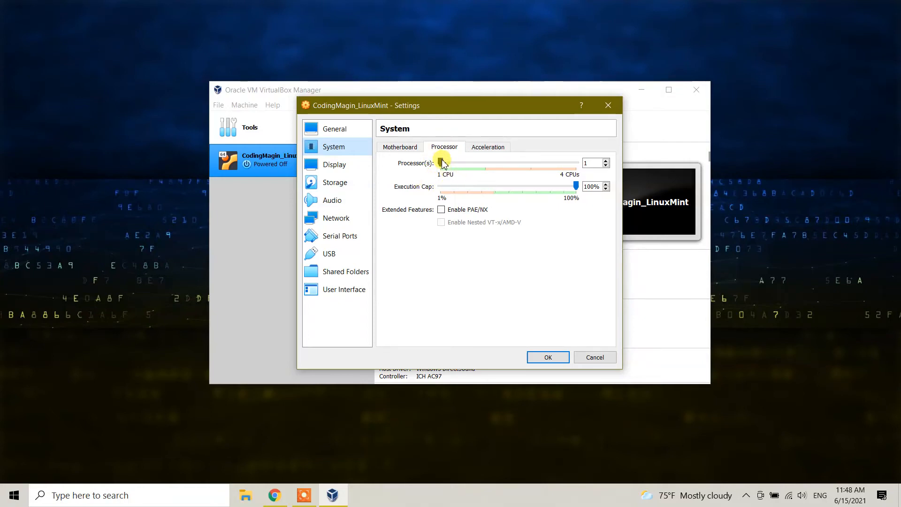
drag(442, 163, 479, 167)
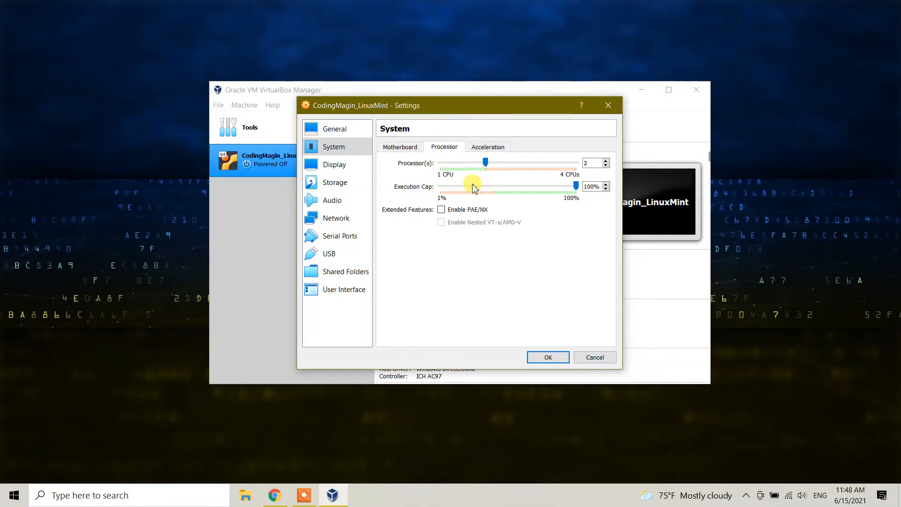
mouse_move(474, 187)
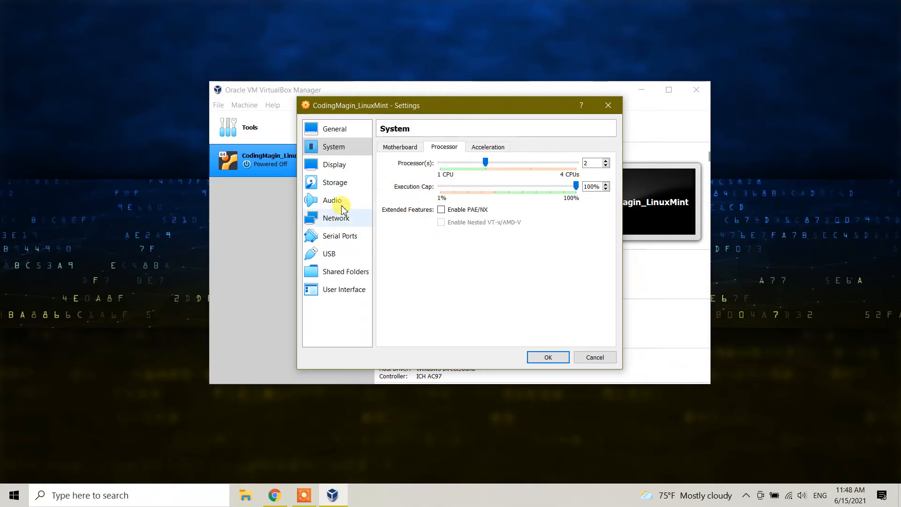
- Attach linuxmint-20.1-cinnamon-64bit from Downloads to the empty IDE optical drive and save the machine settings
click(339, 186)
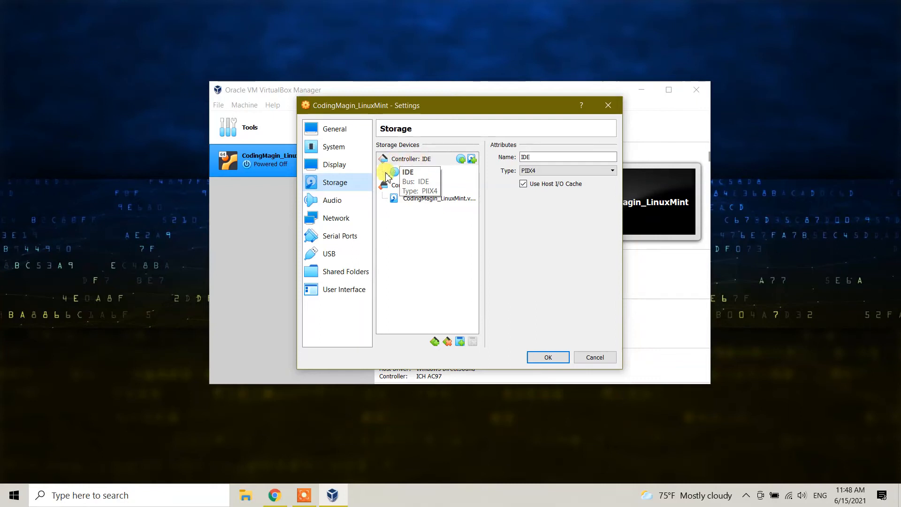
click(404, 173)
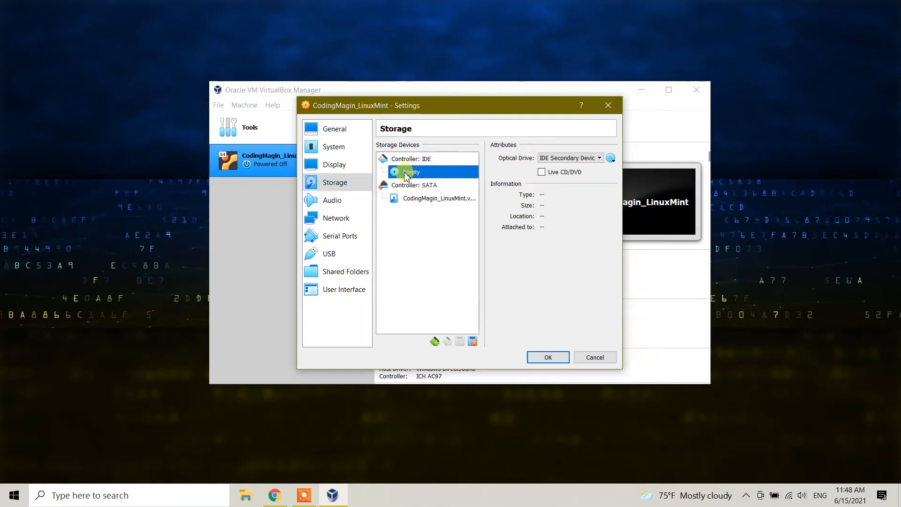
click(613, 161)
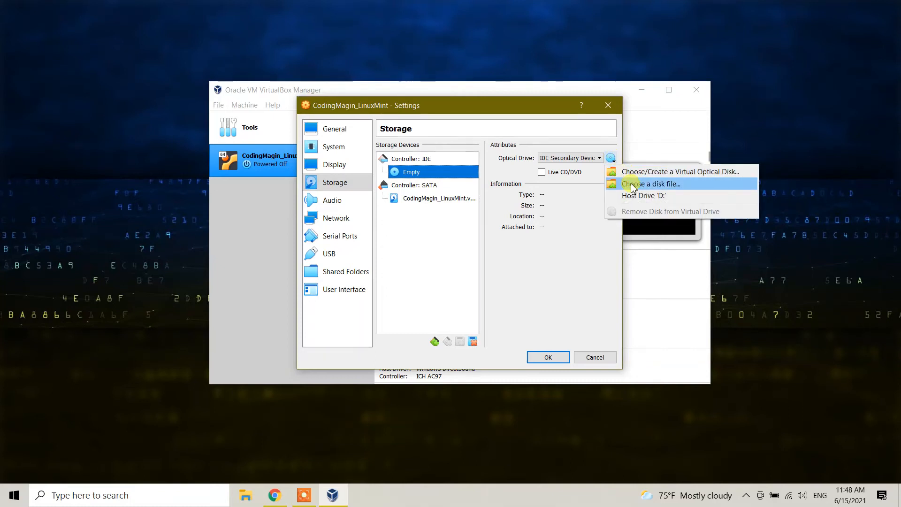
click(657, 184)
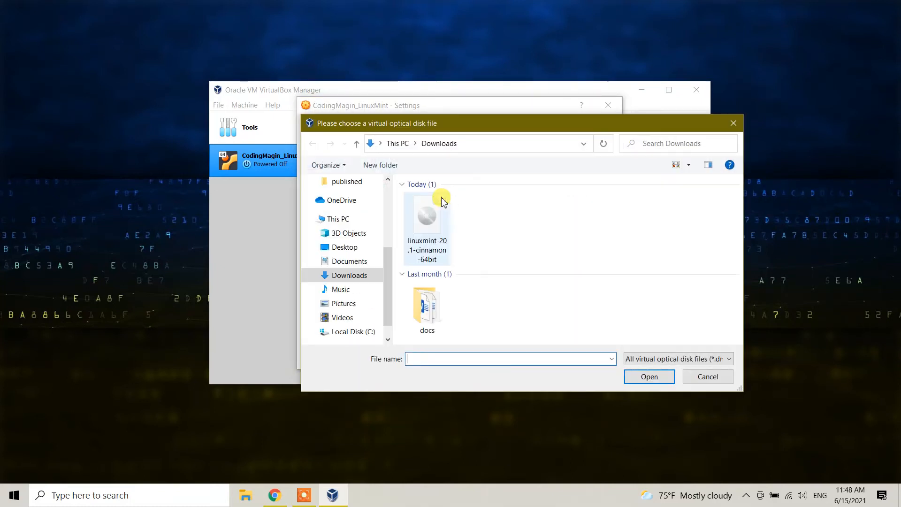
click(350, 277)
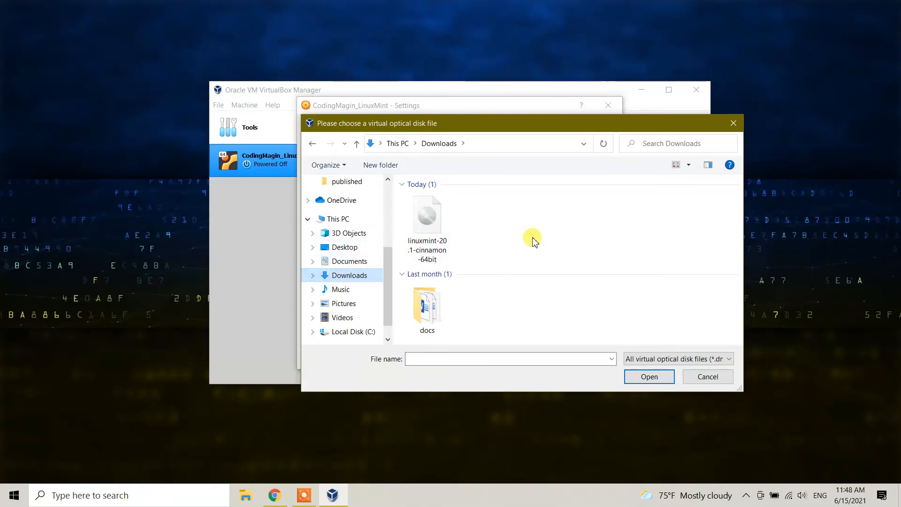
click(432, 226)
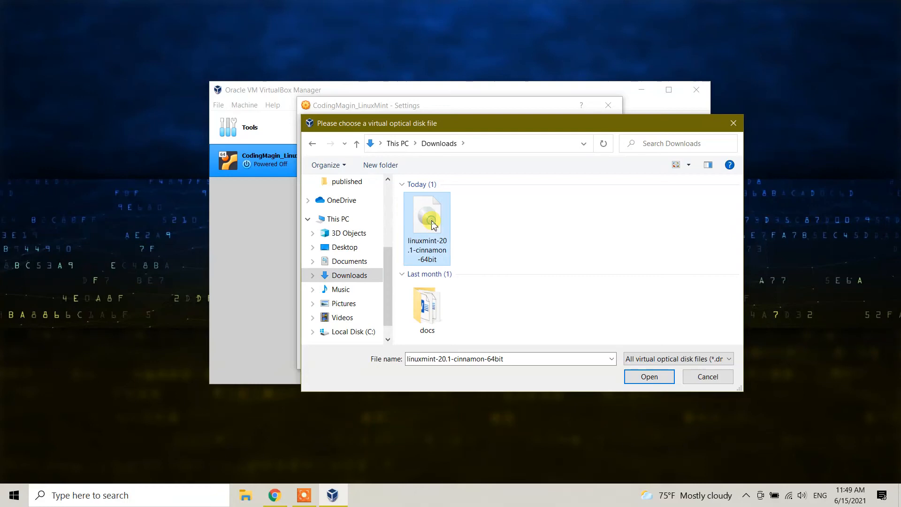
click(649, 377)
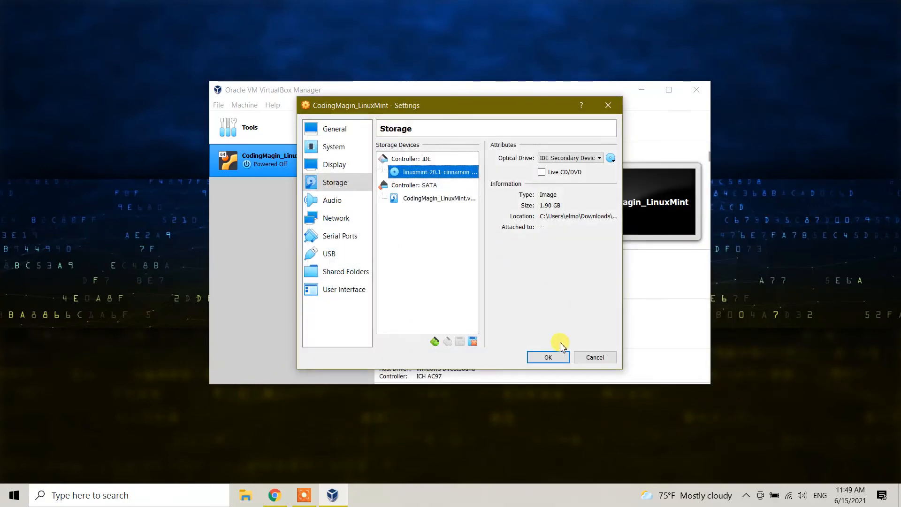
click(559, 360)
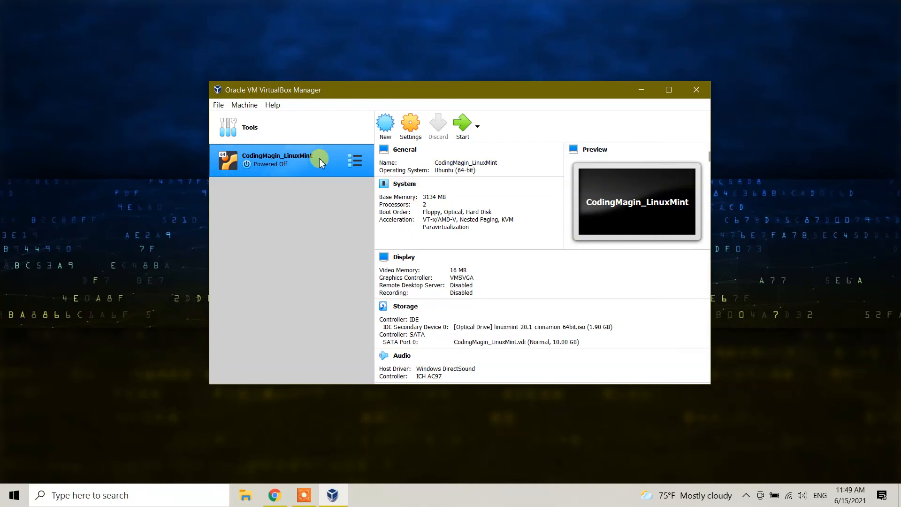
- Start the CodingMagin_LinuxMint machine and boot it with linuxmint-20.1-cinnamon-64bit.iso as the start-up disk
click(463, 126)
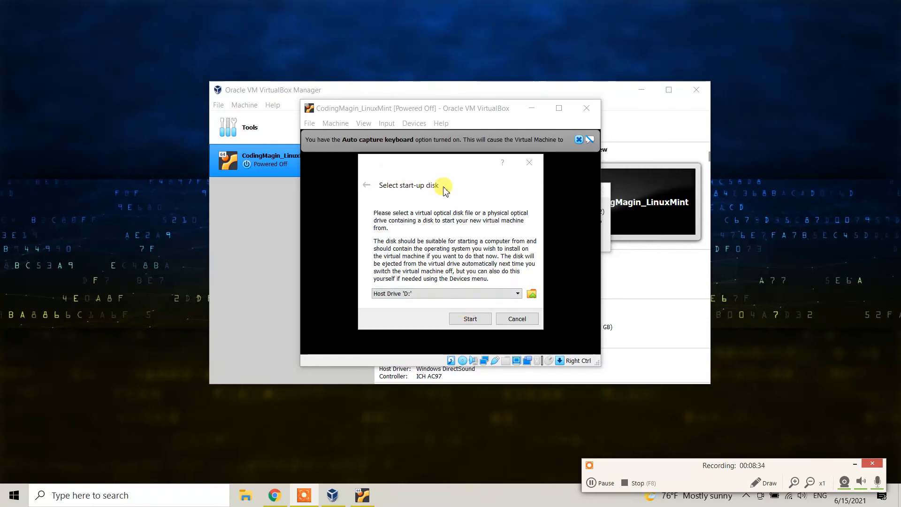
click(419, 295)
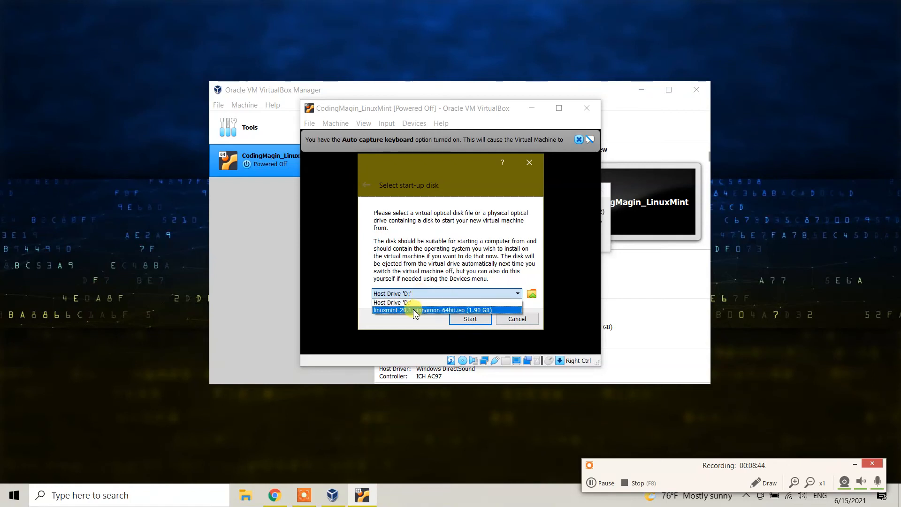
click(413, 310)
click(470, 319)
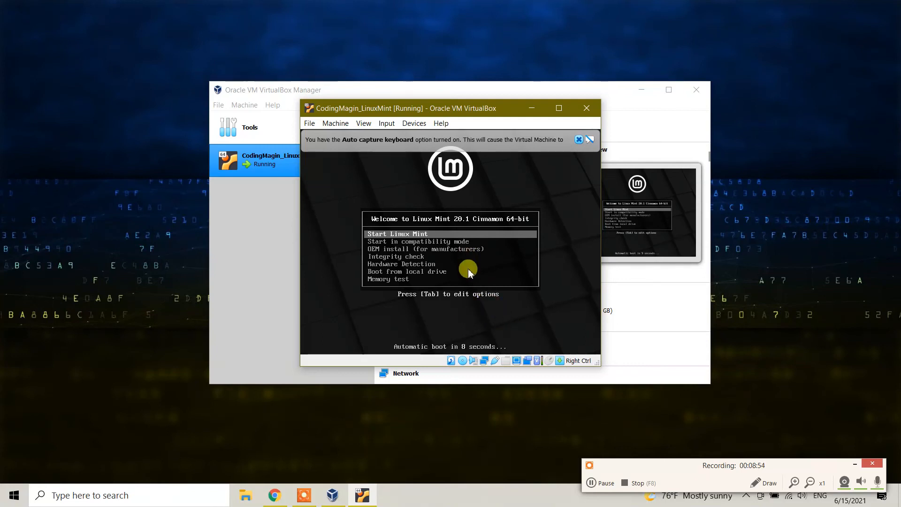
click(605, 485)
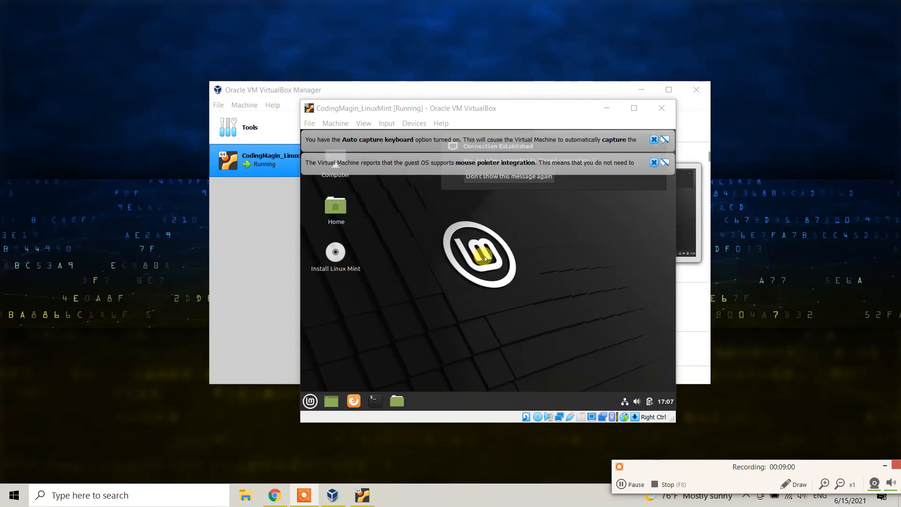
- Dismiss the mouse pointer integration notice and maximize the virtual machine window
click(654, 162)
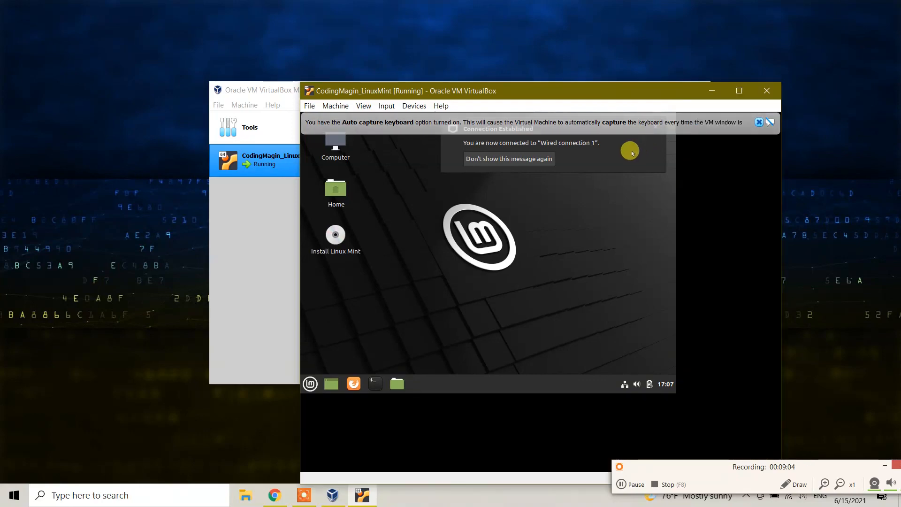
drag(596, 92, 518, 44)
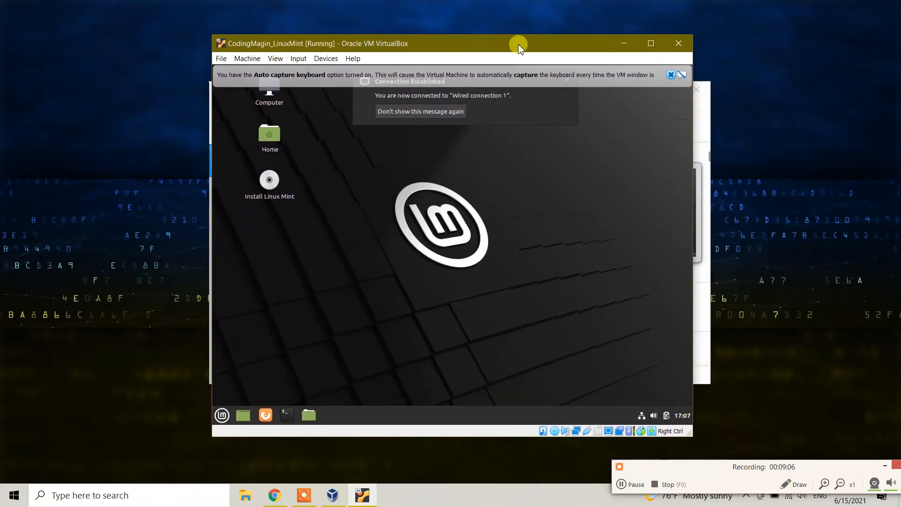
click(651, 47)
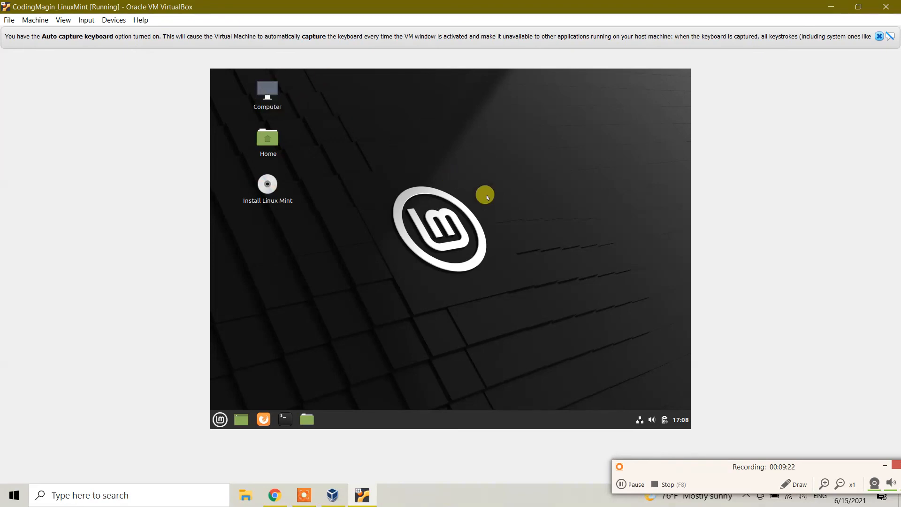
- Look through the Computer folder on the Linux Mint desktop and the application categories, closing both again
double_click(265, 91)
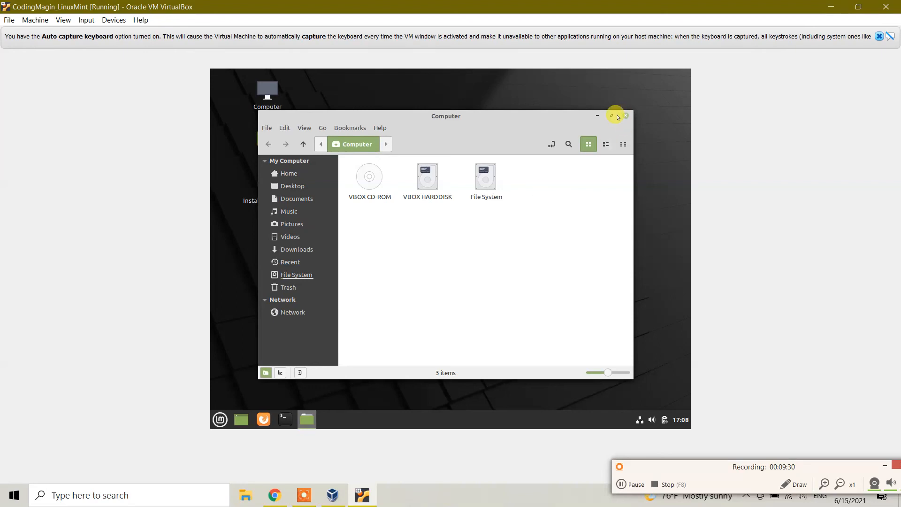
click(625, 117)
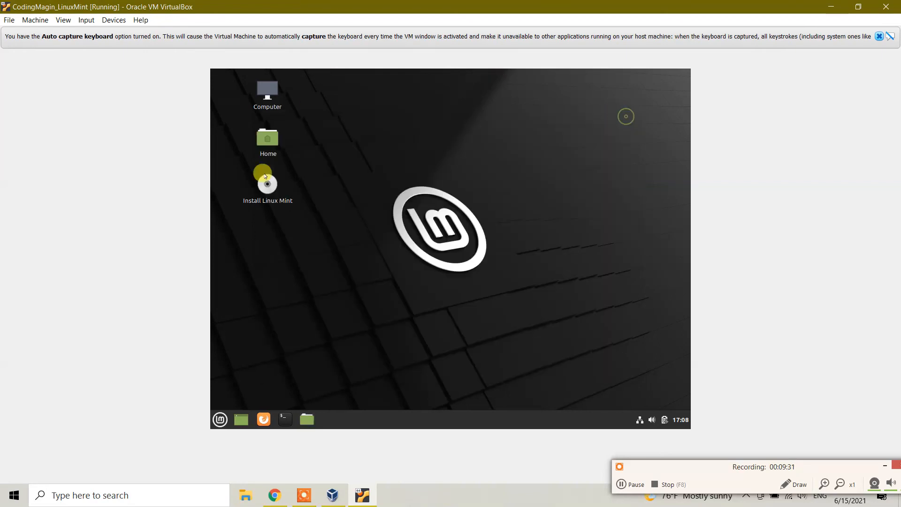
click(217, 418)
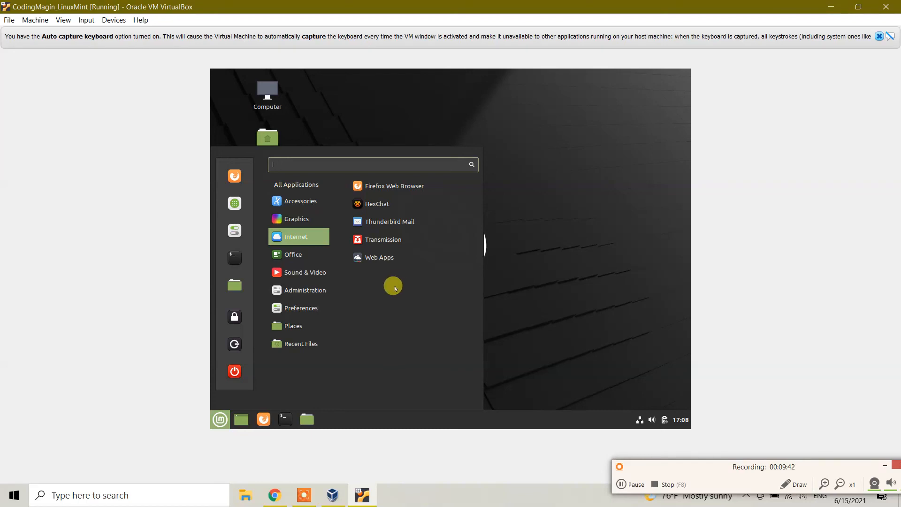
click(580, 164)
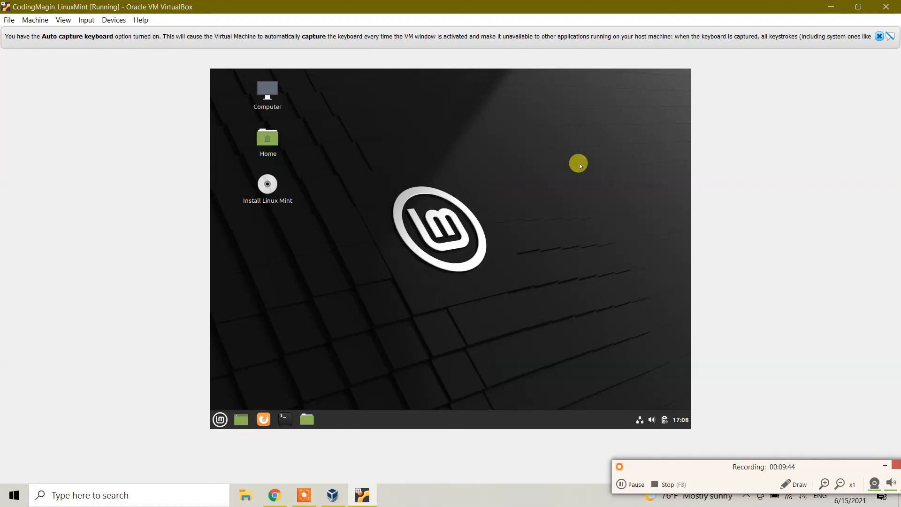